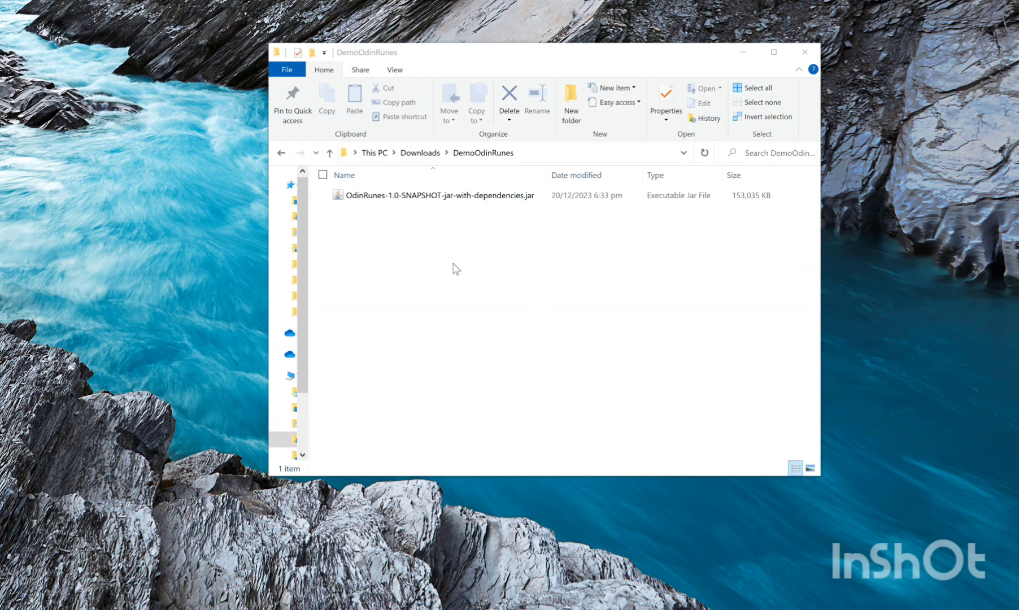
# - Run the OdinRunes jar from DemoOdinRunes and open OdinSays.txt in Notepad++ via Chat
pyautogui.click(363, 199)
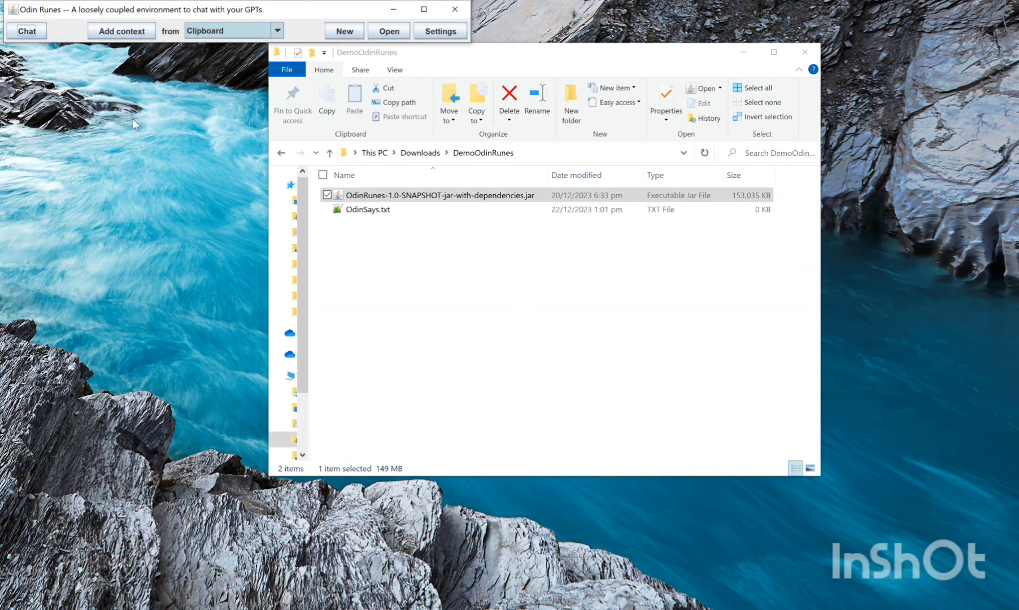
pyautogui.click(32, 34)
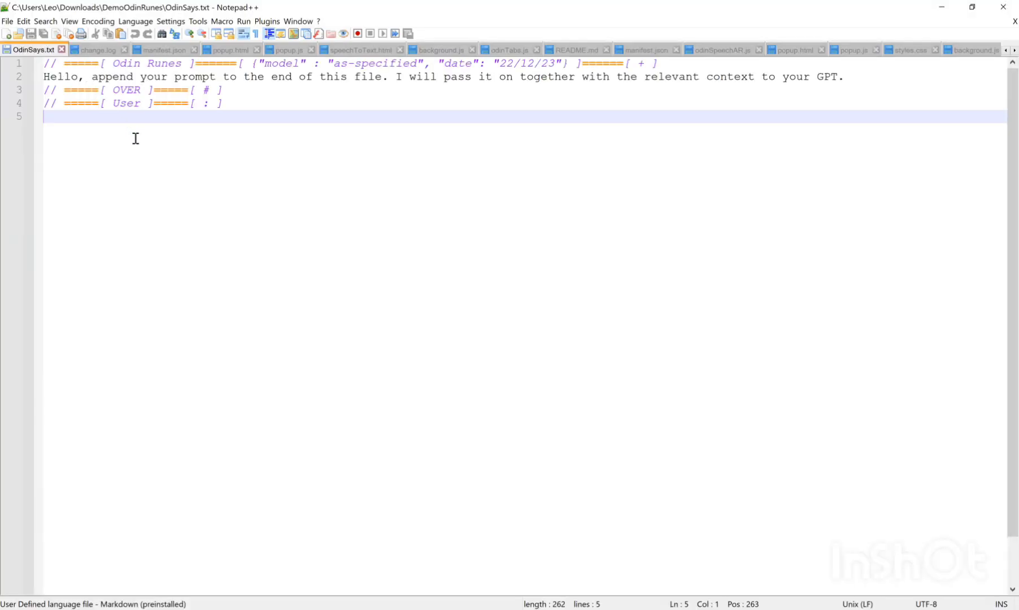
# - Save the prompt 'tell me a joke.', enable Monitoring (tail -f), and send it to the GPT
pyautogui.write('tell ')
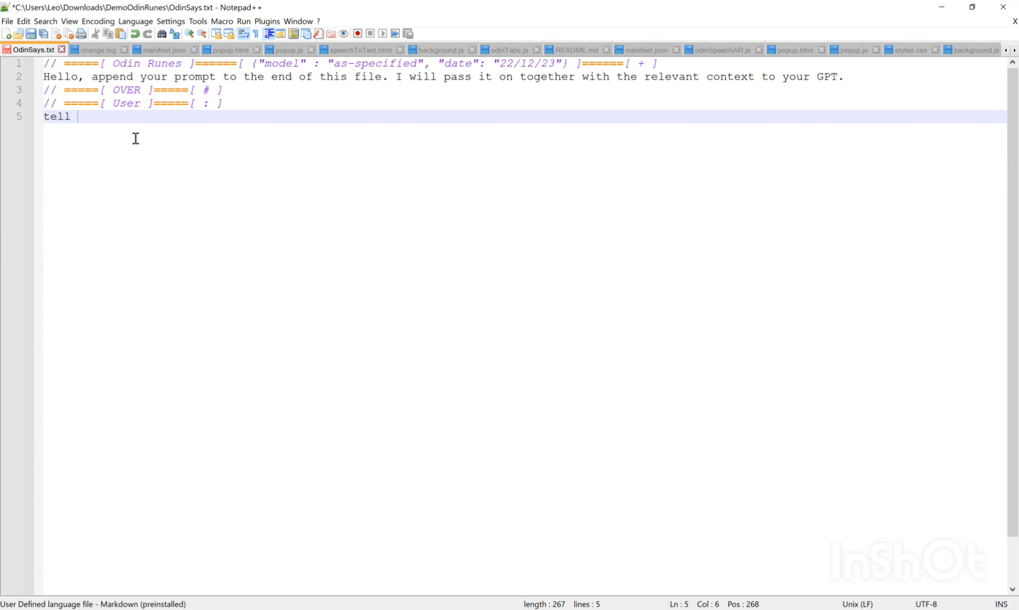
pyautogui.write('me a joke')
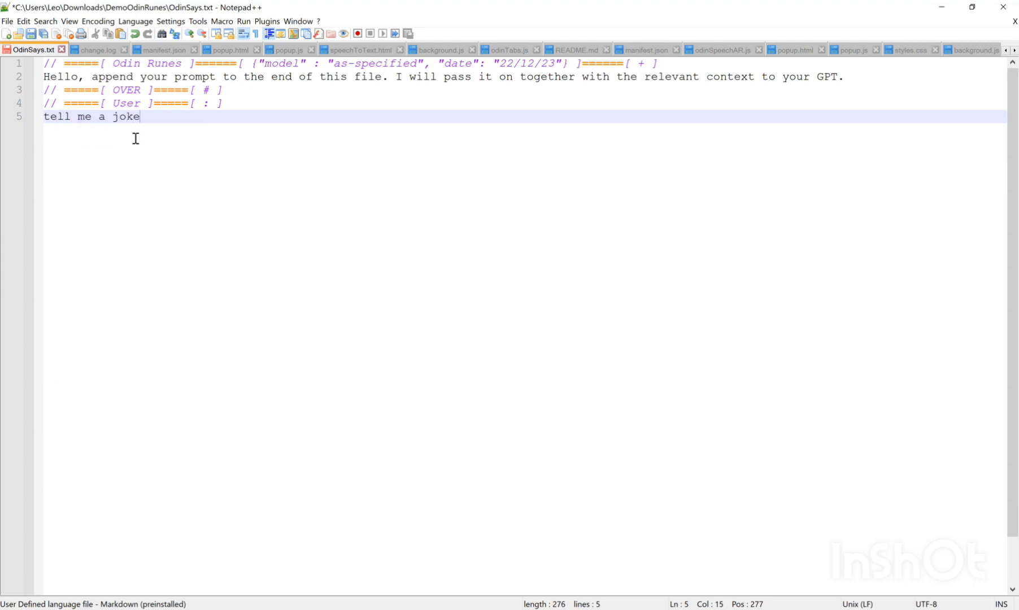
pyautogui.write('.')
pyautogui.hotkey('ctrl', 's')
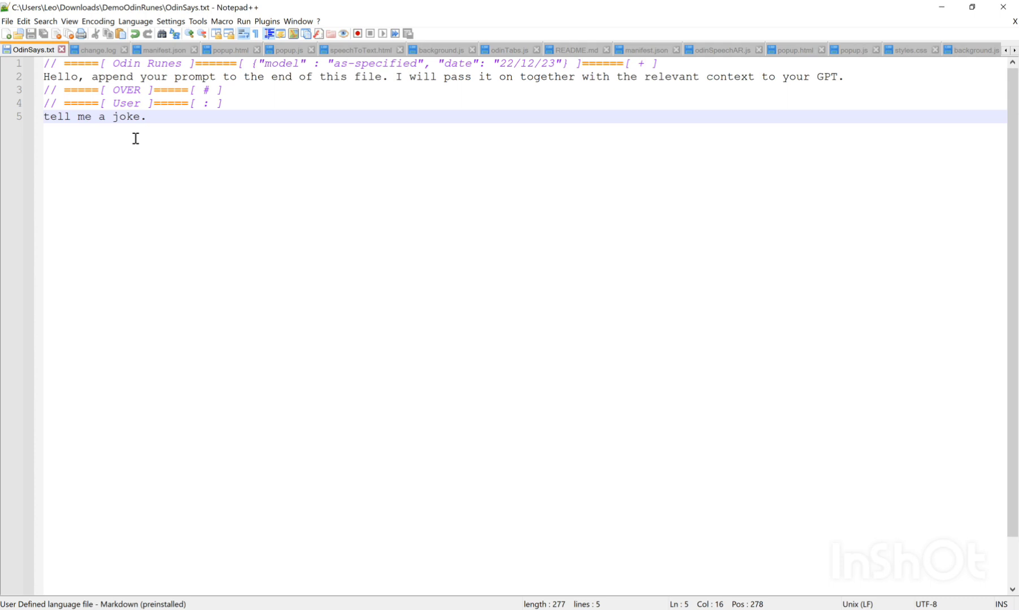
pyautogui.click(70, 21)
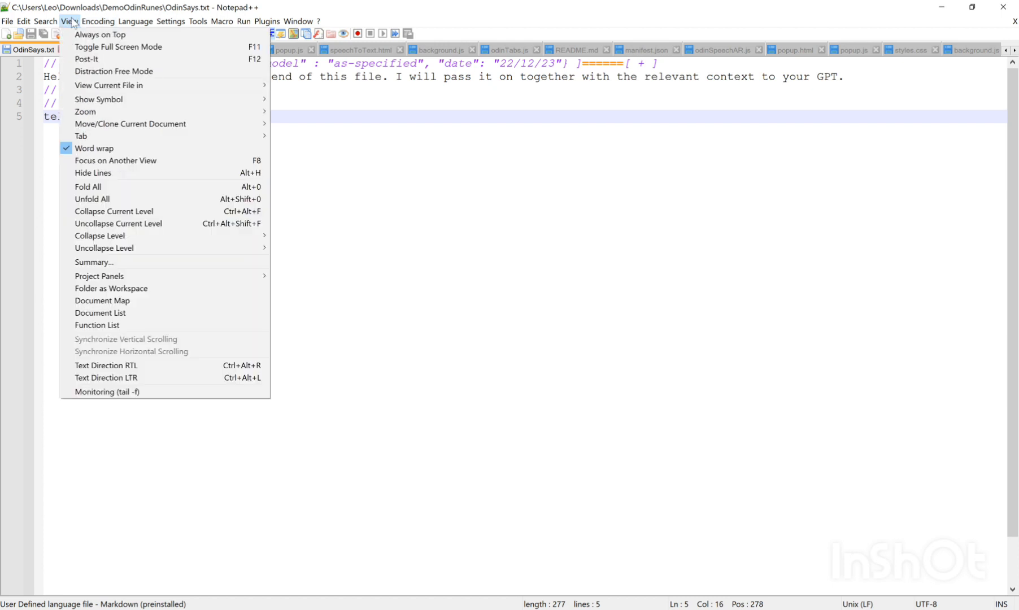
pyautogui.click(70, 22)
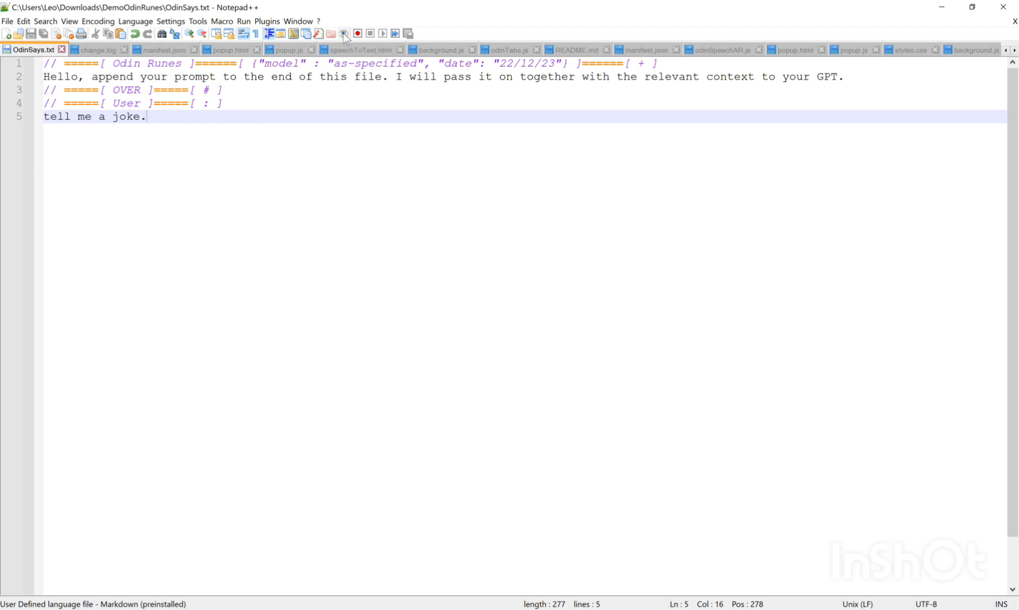
pyautogui.click(345, 35)
pyautogui.click(615, 608)
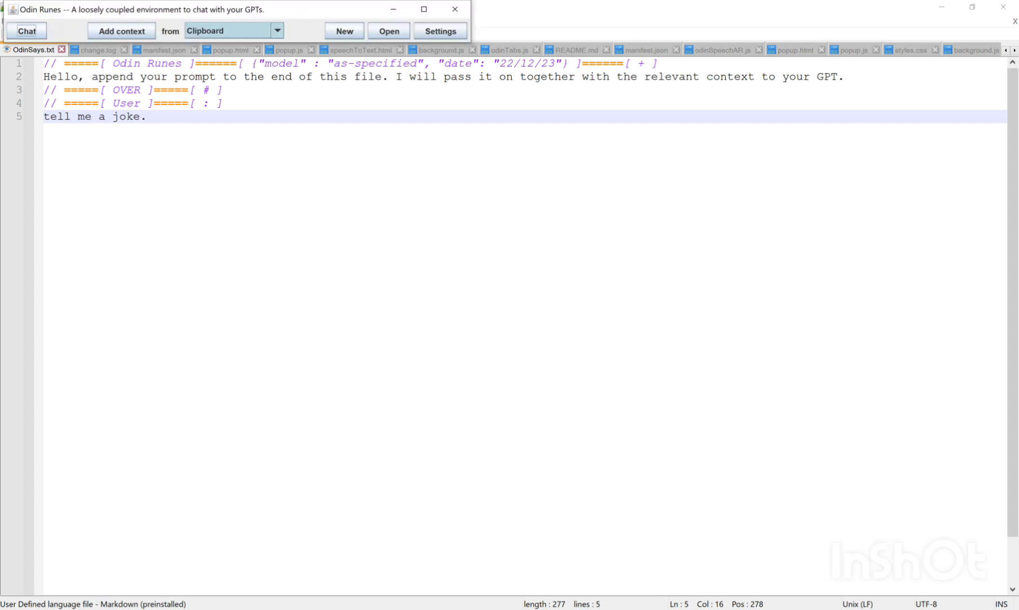
pyautogui.press('space')
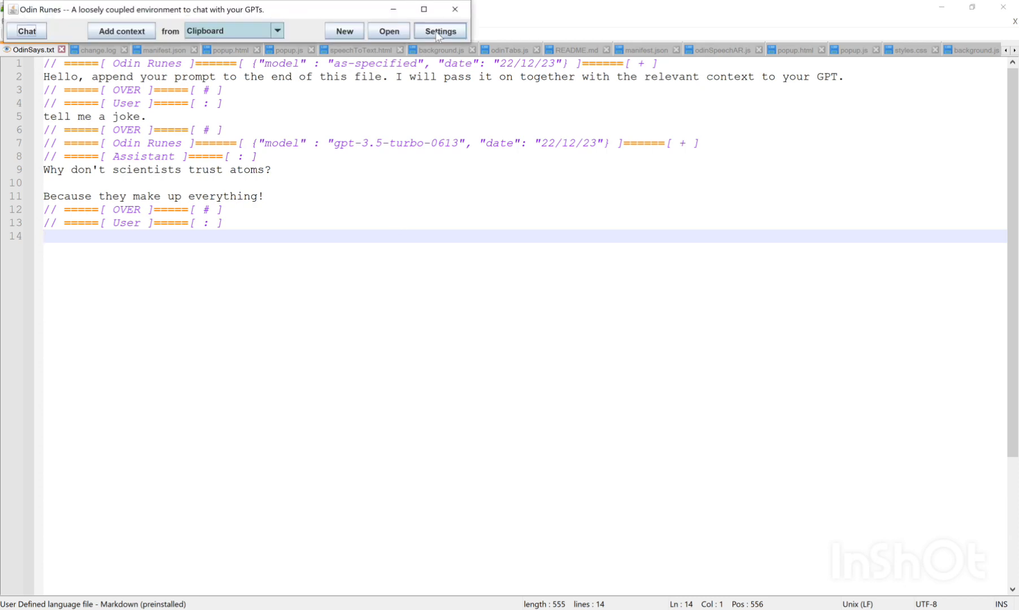
# - Switch the GPT provider to Google's VertexAI (gemini-pro) in Settings and apply it
pyautogui.click(441, 32)
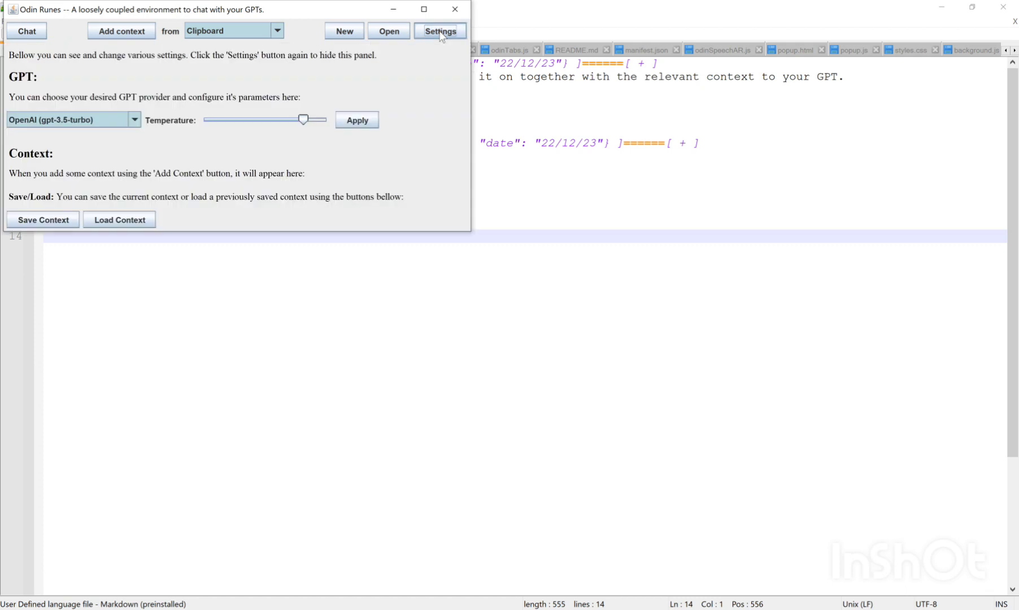
pyautogui.click(121, 119)
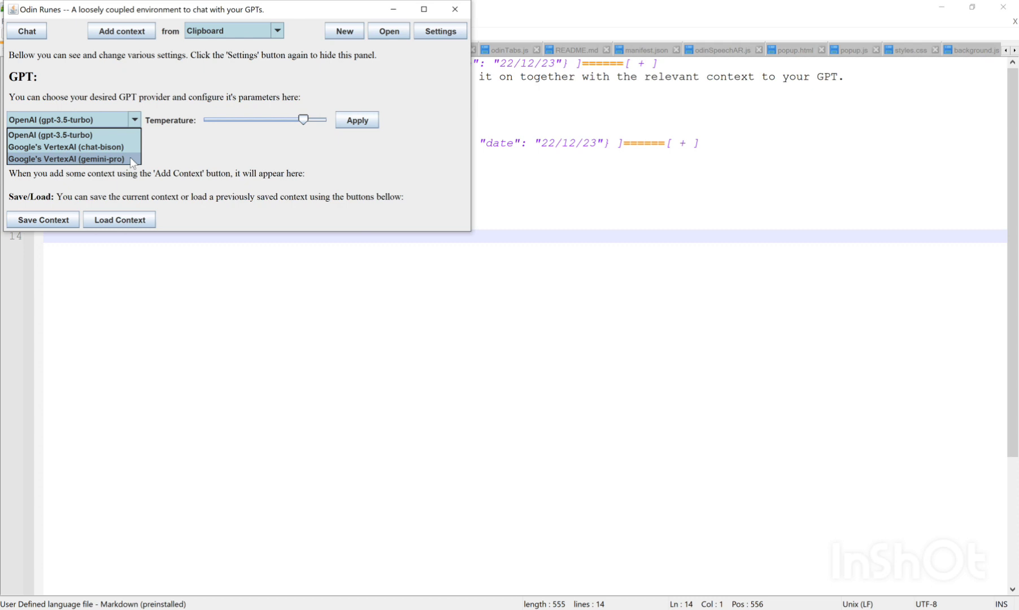
pyautogui.click(113, 159)
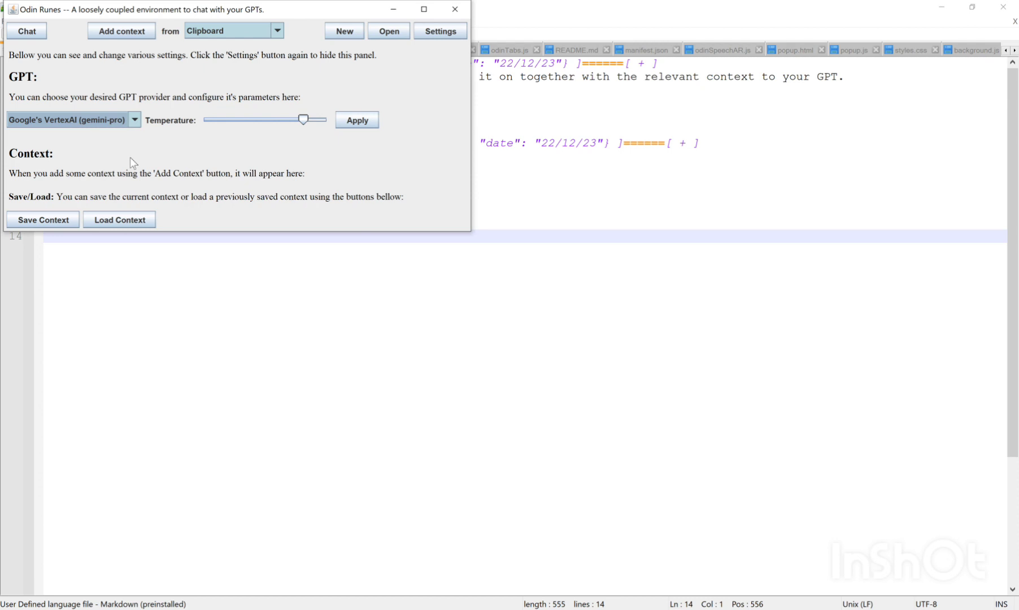
pyautogui.click(365, 120)
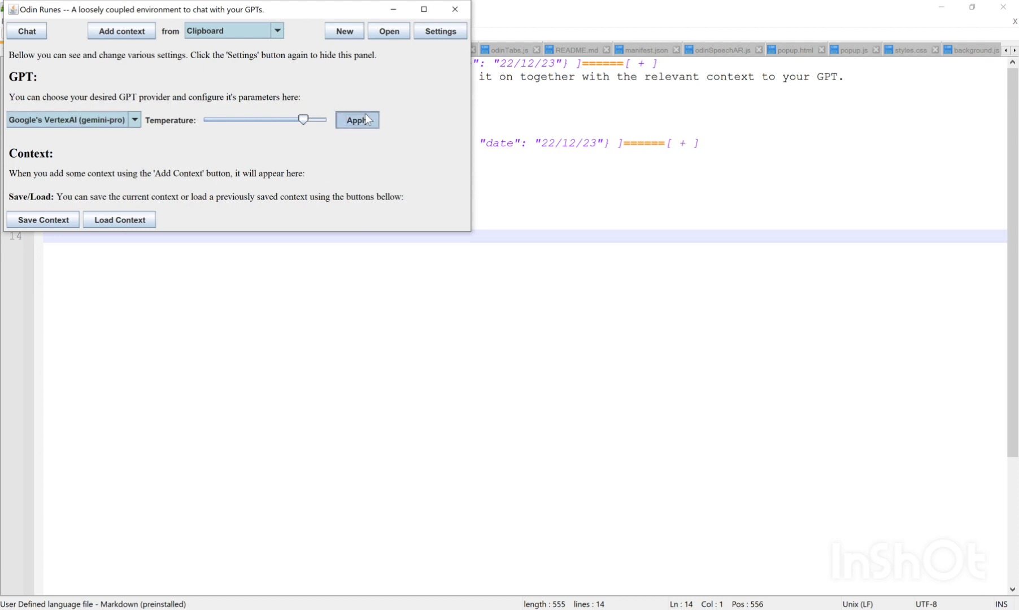
pyautogui.click(443, 34)
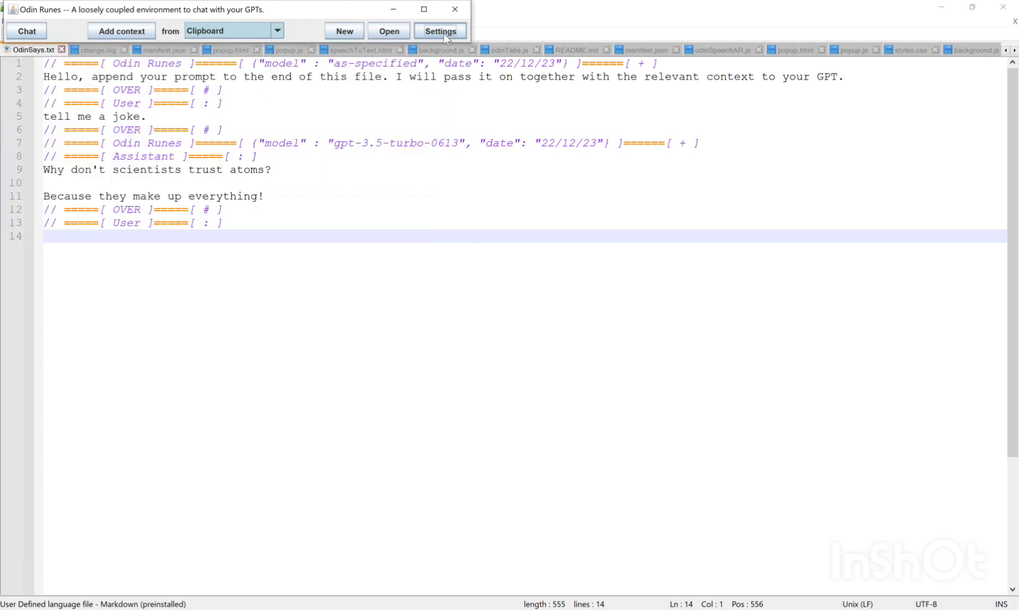
# - Save the prompt 'another one.' with monitoring paused, re-enable monitoring, and send it to gemini-pro
pyautogui.click(134, 245)
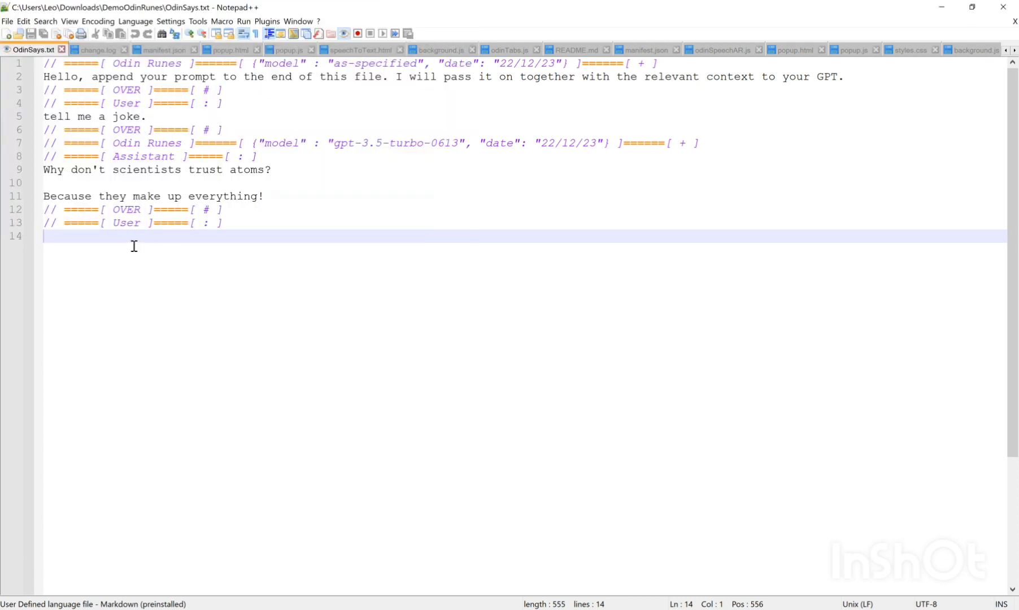
pyautogui.click(345, 34)
pyautogui.write('anothe')
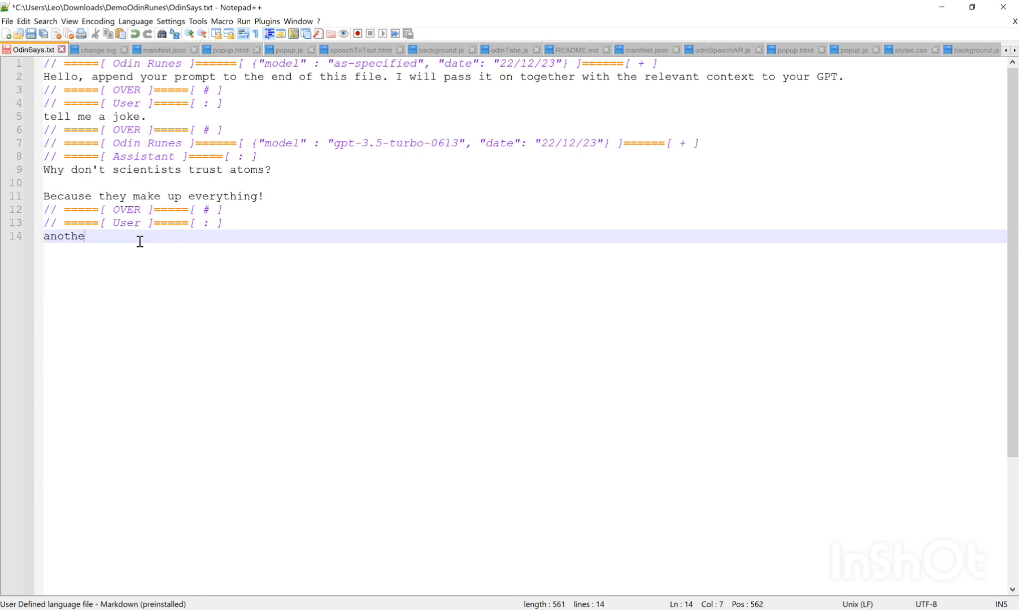
pyautogui.write('r one.')
pyautogui.hotkey('ctrl', 's')
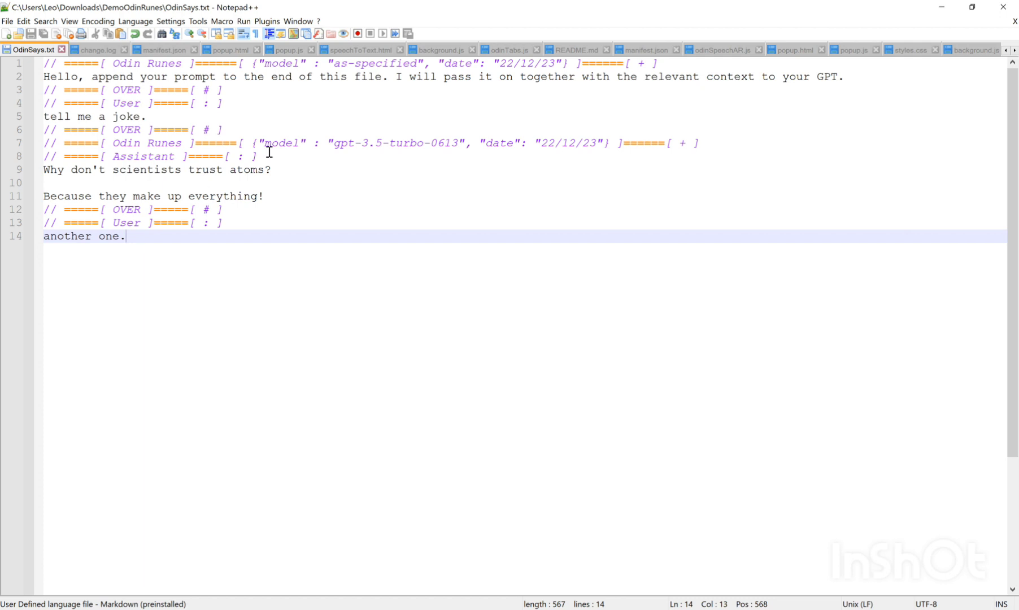
pyautogui.click(343, 34)
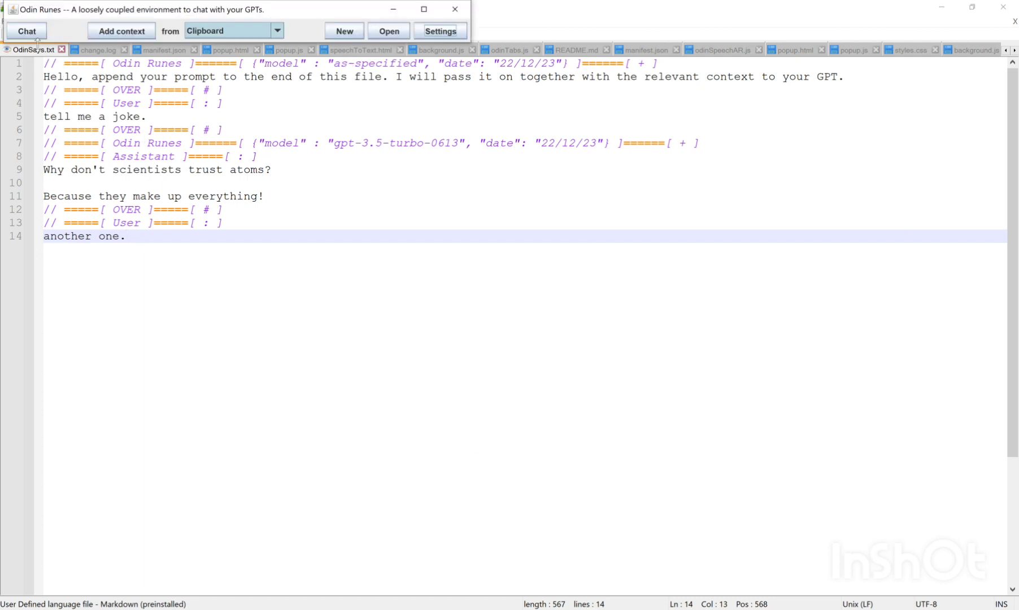
pyautogui.click(30, 36)
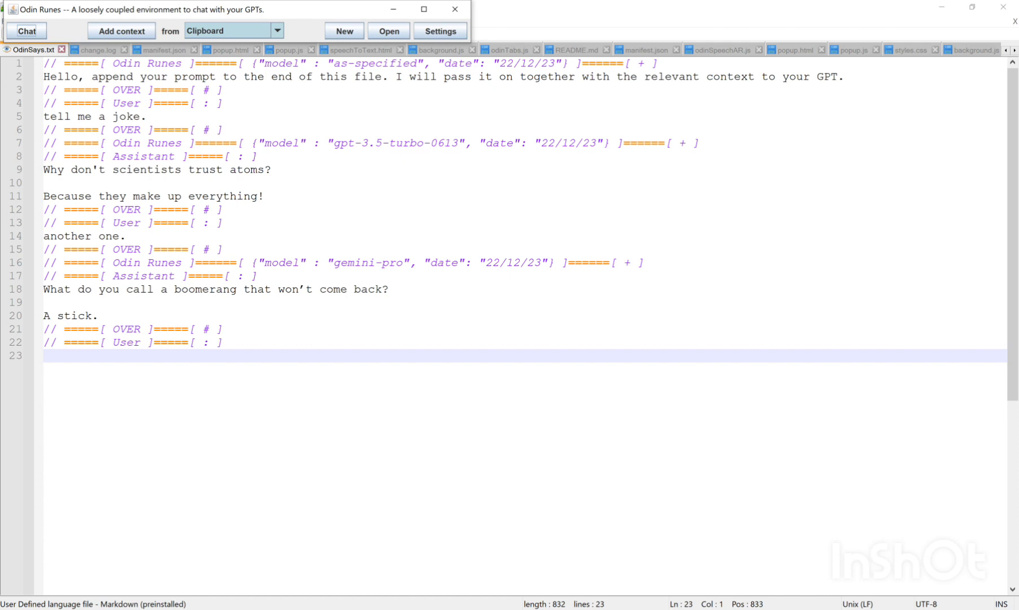
# - Switch the GPT provider to Google's VertexAI (chat-bison) in Settings and apply it
pyautogui.click(439, 33)
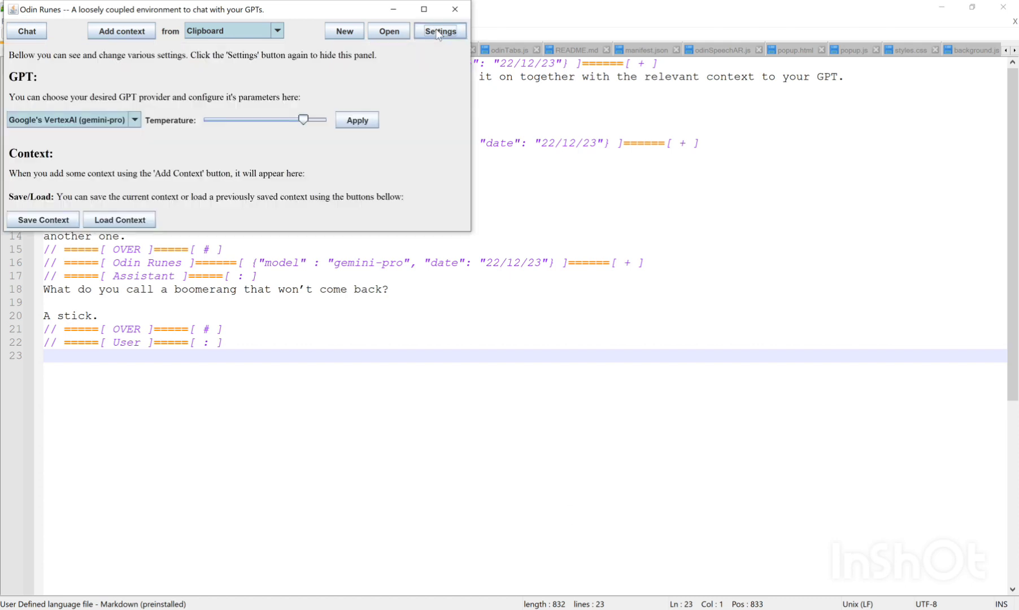
pyautogui.click(135, 120)
pyautogui.click(100, 148)
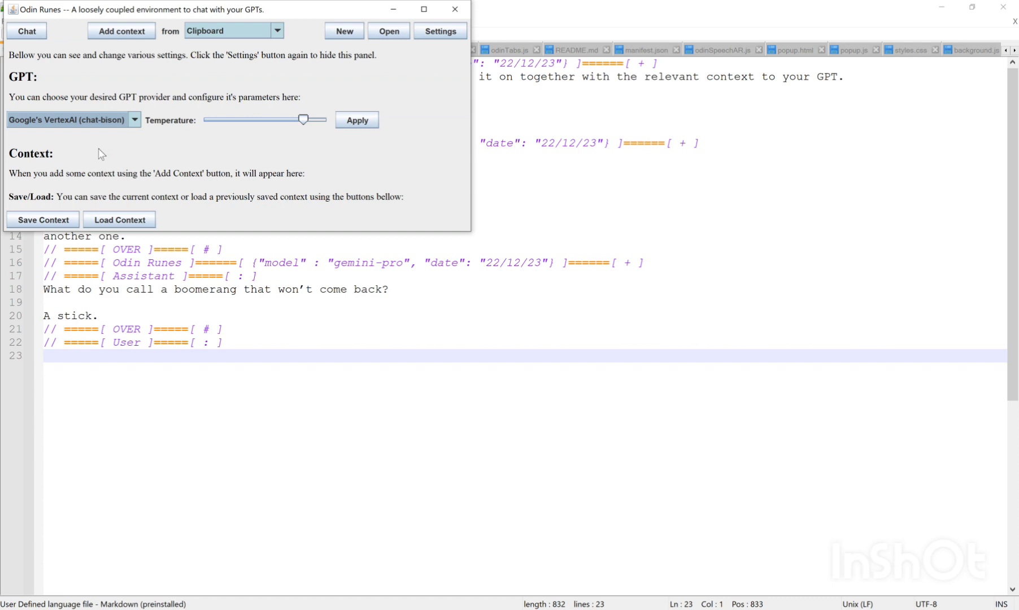
pyautogui.click(360, 125)
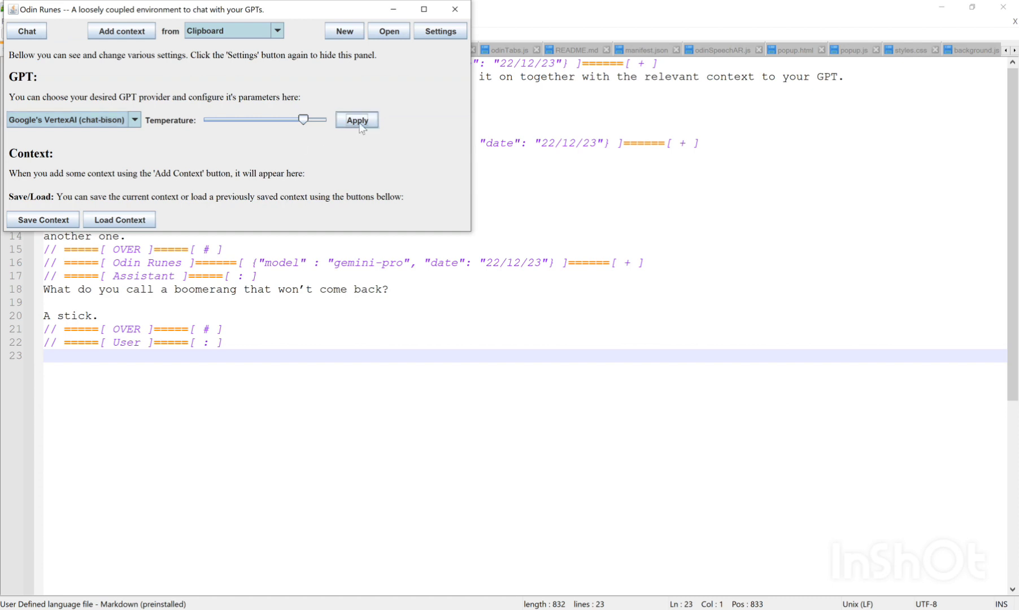
pyautogui.click(442, 31)
# - Save another 'another one.' prompt in OdinSays.txt, re-enable monitoring, and return to Odin Runes
pyautogui.click(148, 357)
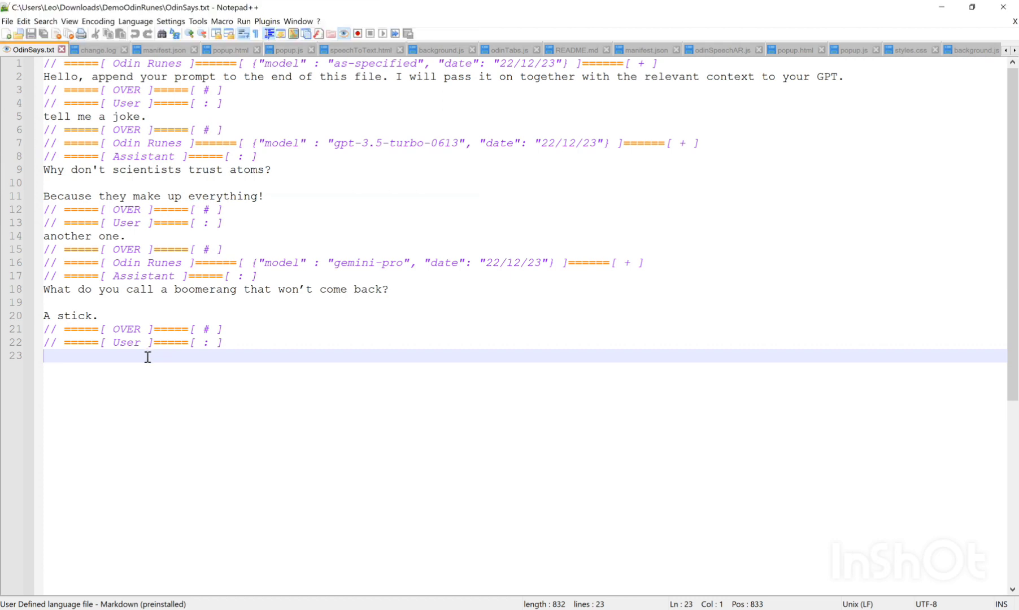
pyautogui.click(343, 34)
pyautogui.write('ano')
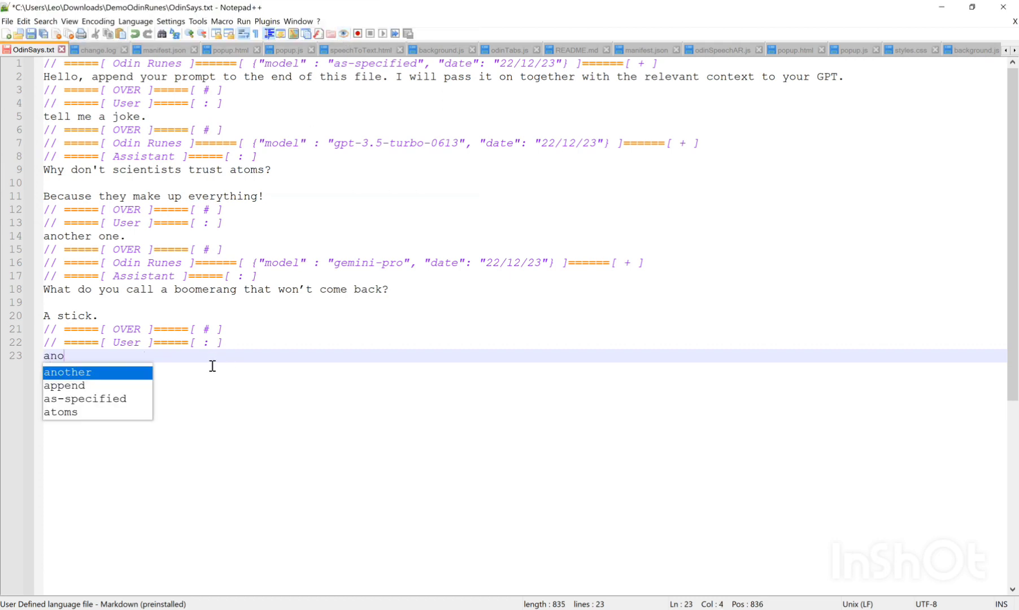
pyautogui.write('ther one.')
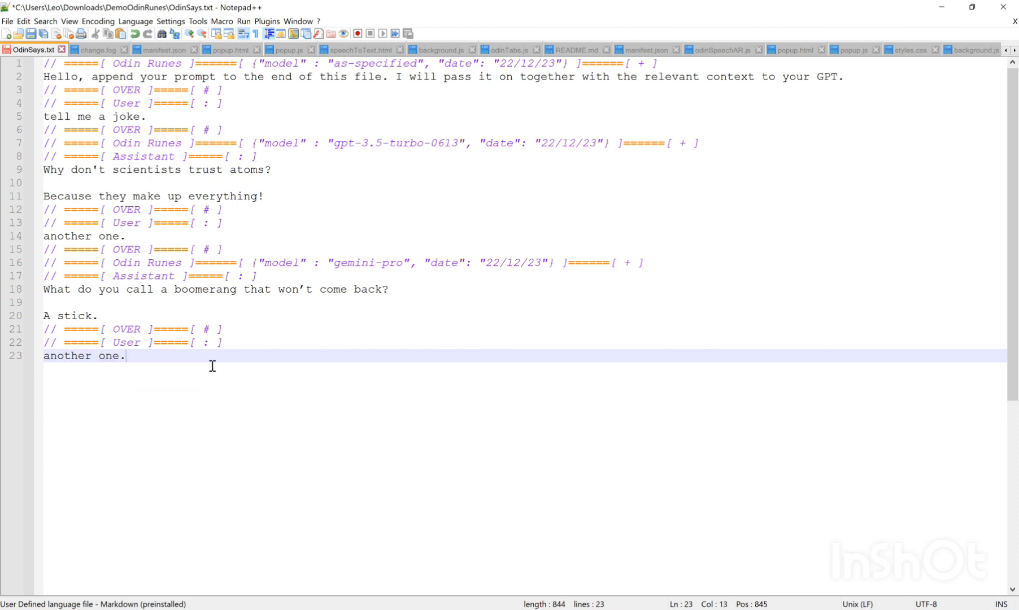
pyautogui.hotkey('ctrl', 's')
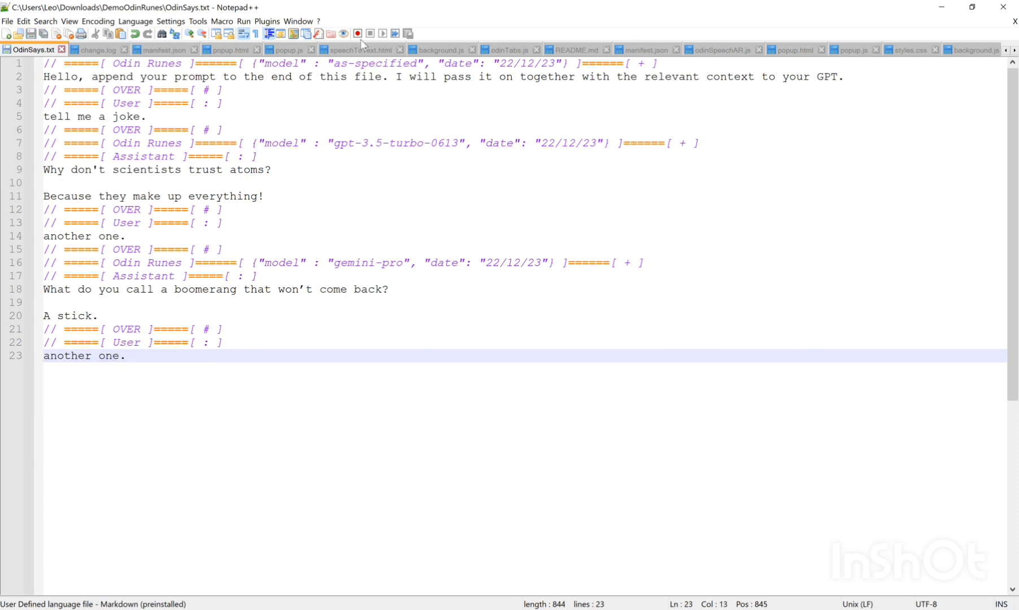
pyautogui.click(344, 34)
pyautogui.hotkey('alt', 'Tab')
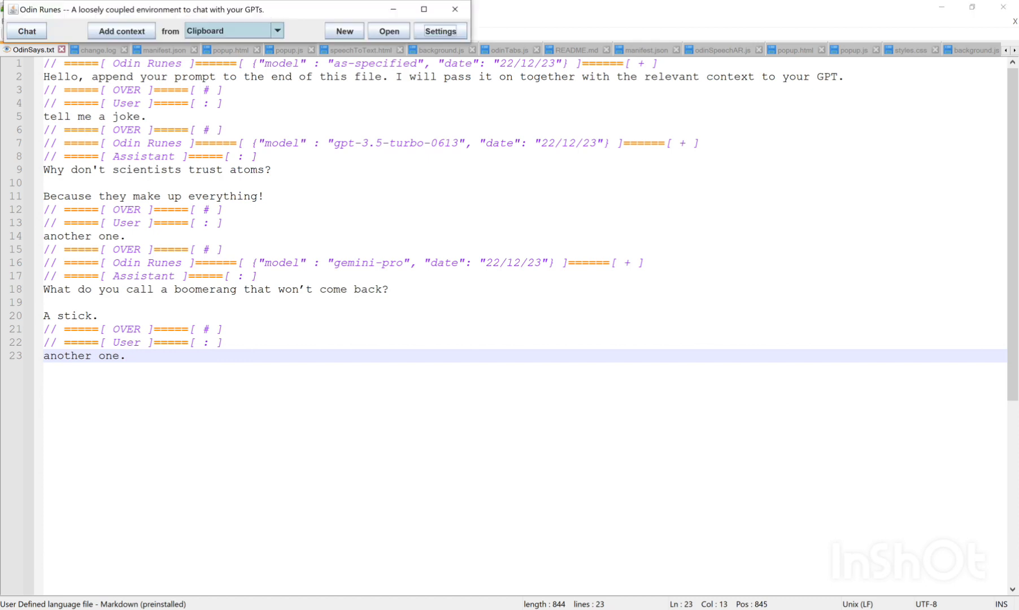
# - Send the 'another one.' request to chat-bison to get its wall-corner joke reply
pyautogui.click(39, 31)
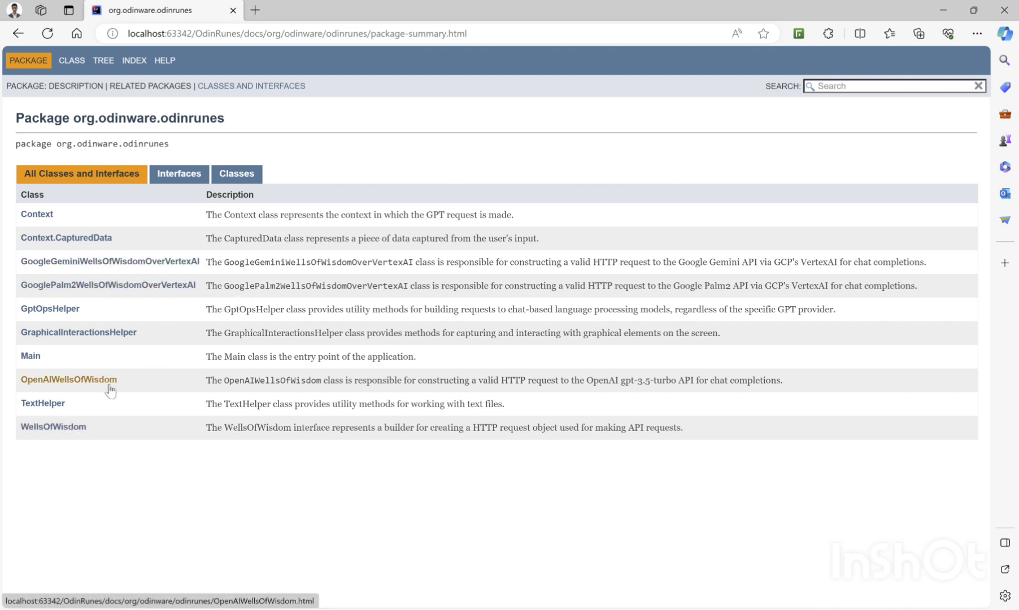
# - Open the WellsOfWisdom interface page from the Javadoc package summary
pyautogui.click(64, 427)
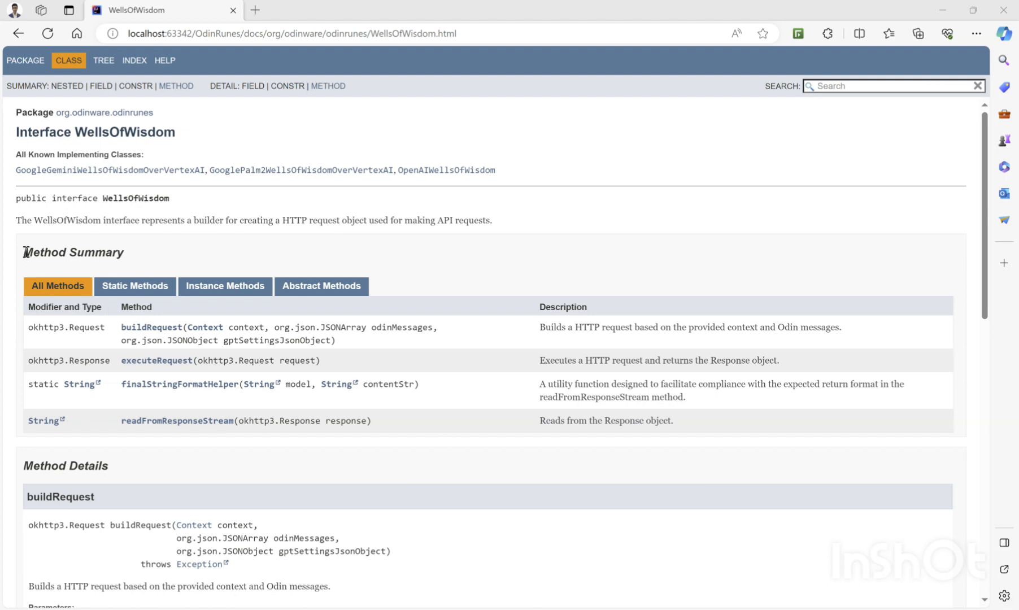
# - Copy the WellsOfWisdom Method Summary table text and switch back to Odin Runes
pyautogui.moveTo(24, 253); pyautogui.dragTo(682, 425)
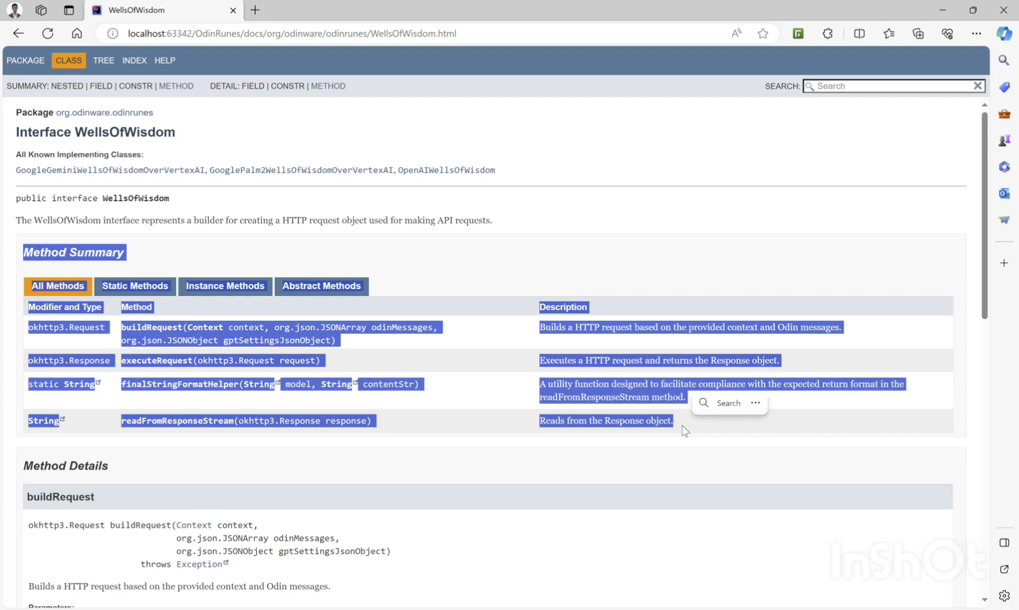
pyautogui.rightClick(569, 309)
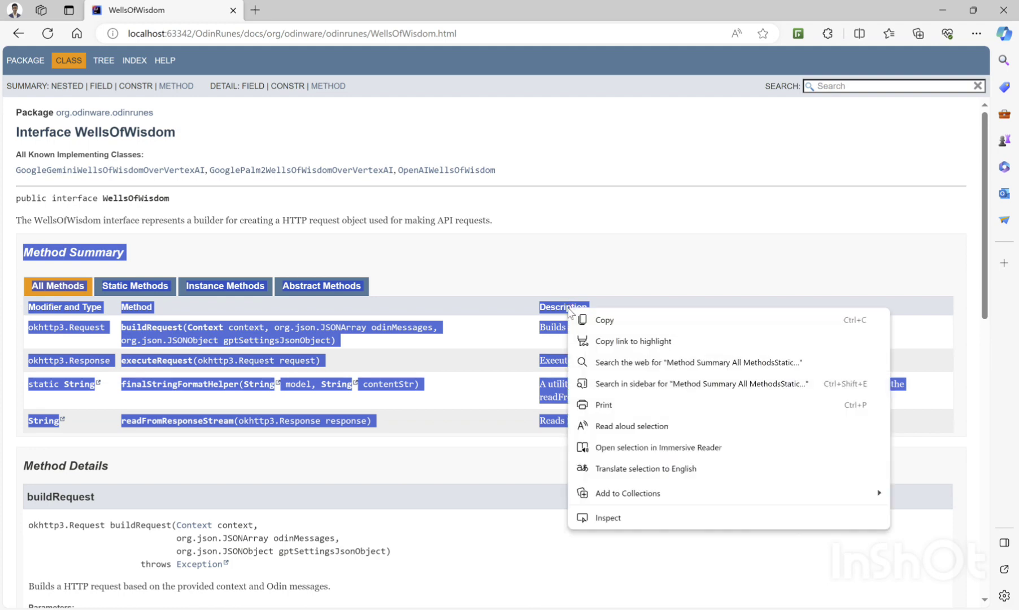
pyautogui.click(603, 320)
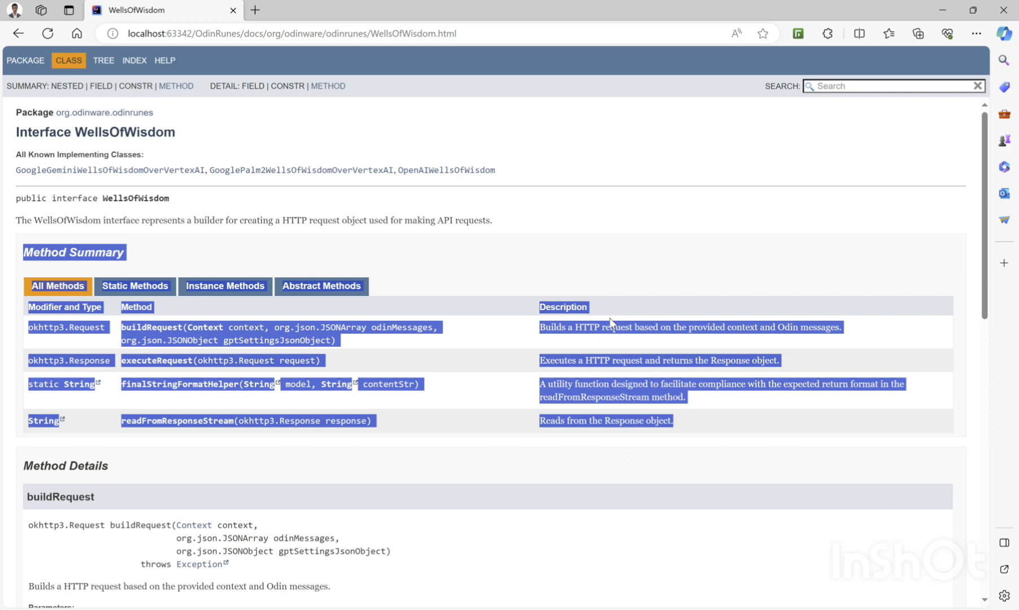
pyautogui.hotkey('alt', 'Tab')
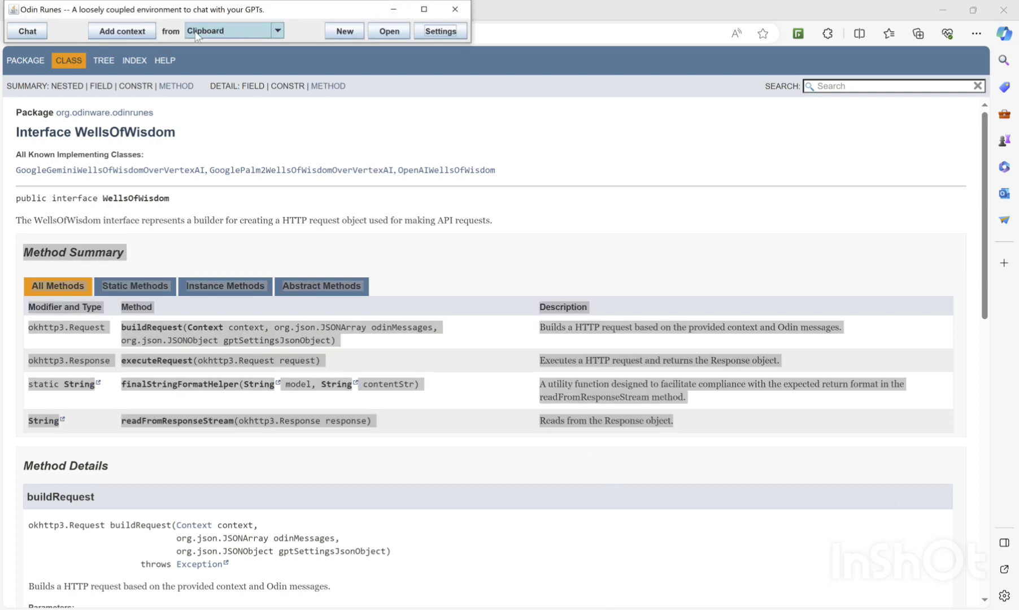
# - Add the 699-character Method Summary text from the clipboard as context and hide the panel
pyautogui.click(124, 31)
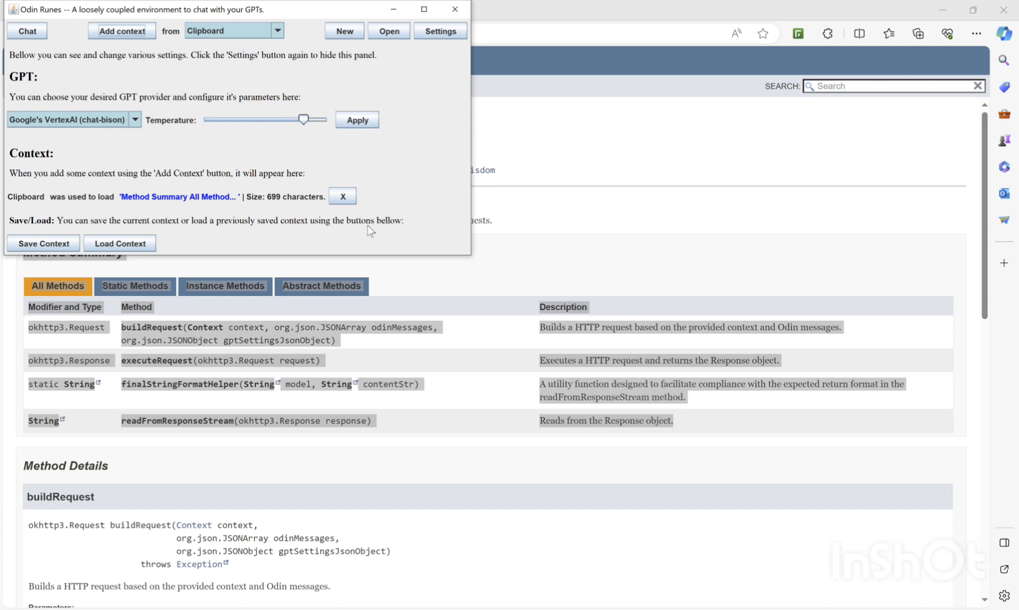
pyautogui.click(441, 33)
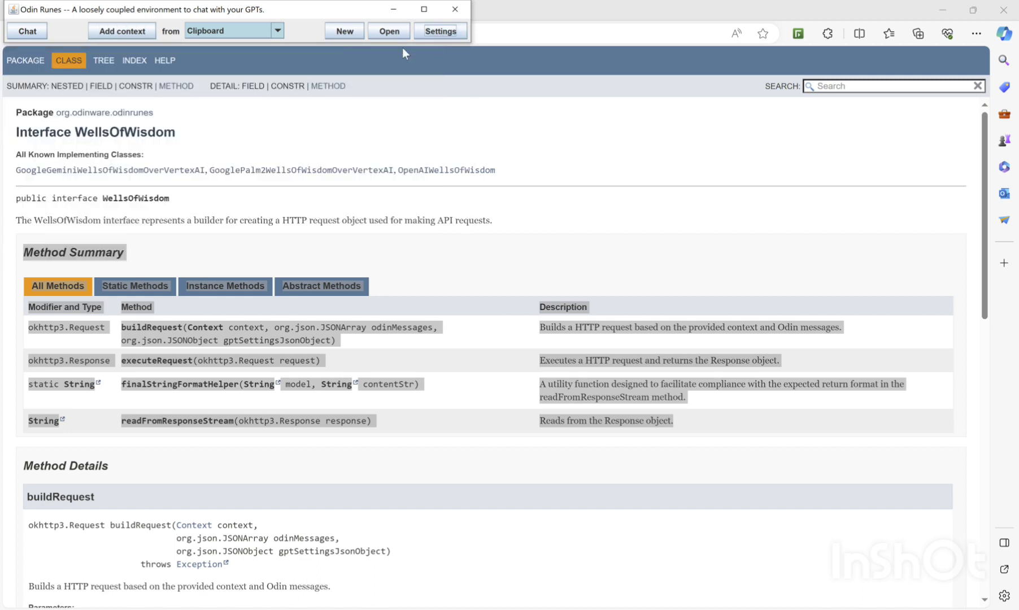
# - Create the new chat file demoContext.txt in Documents and open it in Notepad++
pyautogui.click(344, 32)
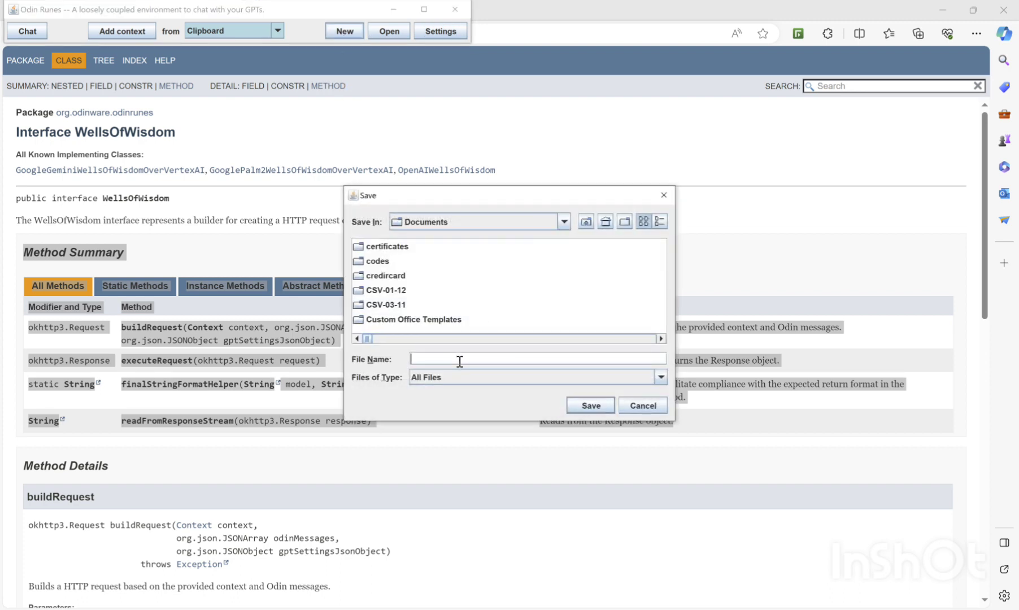
pyautogui.write('demoContext.txt')
pyautogui.click(591, 406)
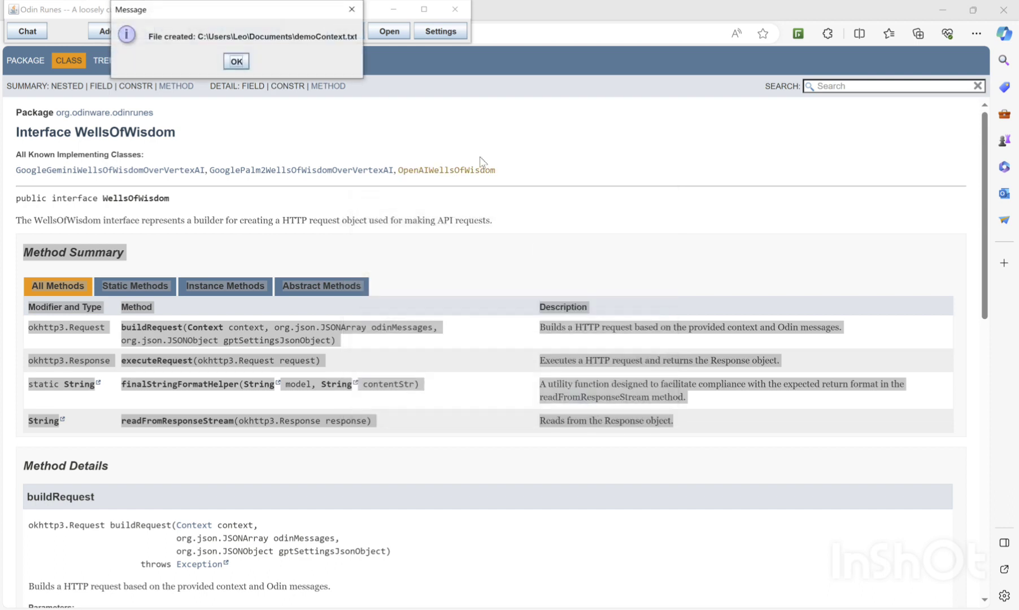
pyautogui.click(244, 62)
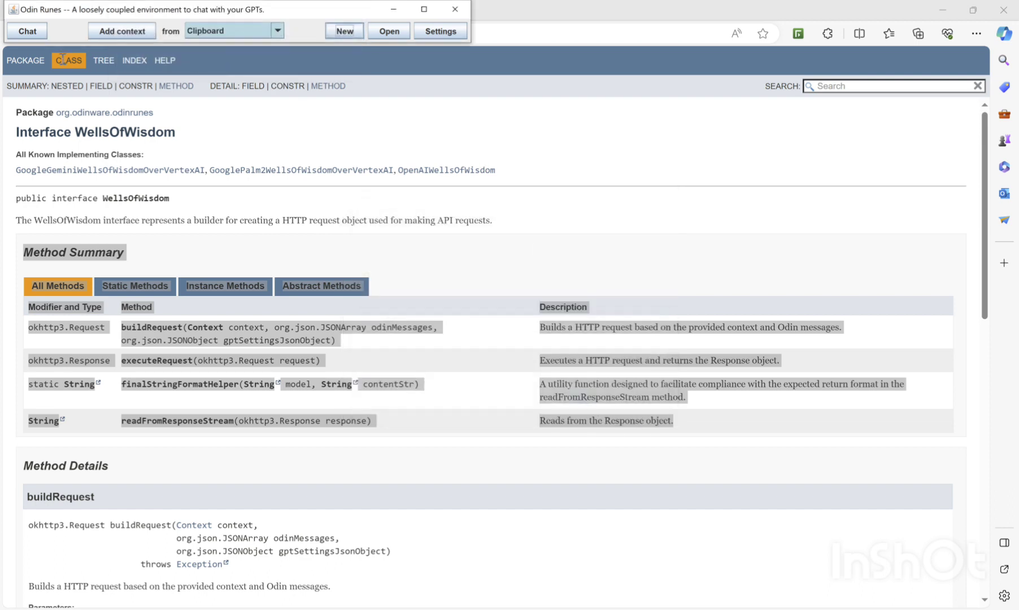
pyautogui.click(26, 31)
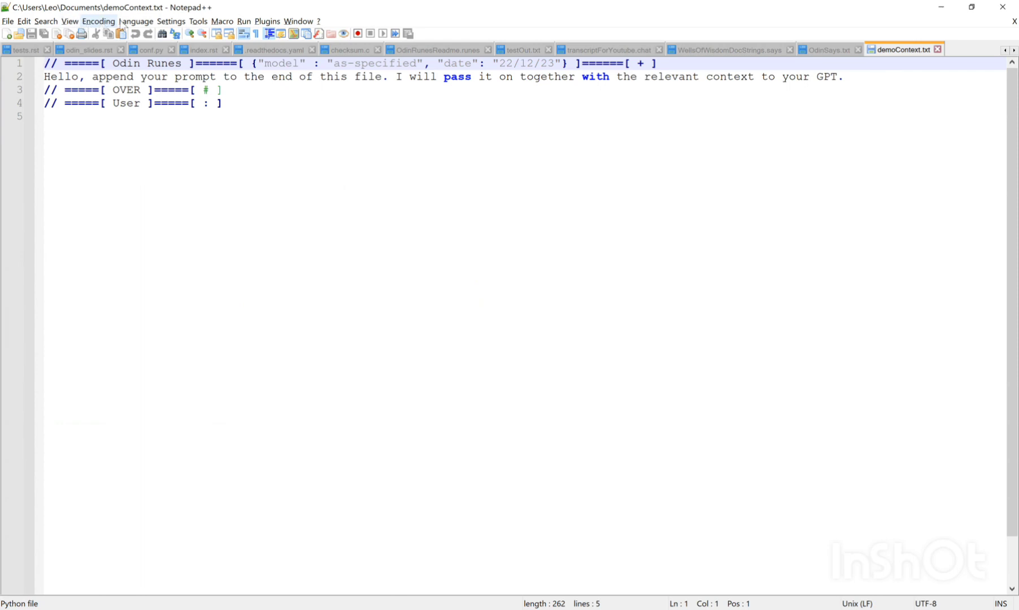
# - Apply Markdown highlighting, save the prompt 'what is this?' on line 5, and enable monitoring
pyautogui.click(144, 24)
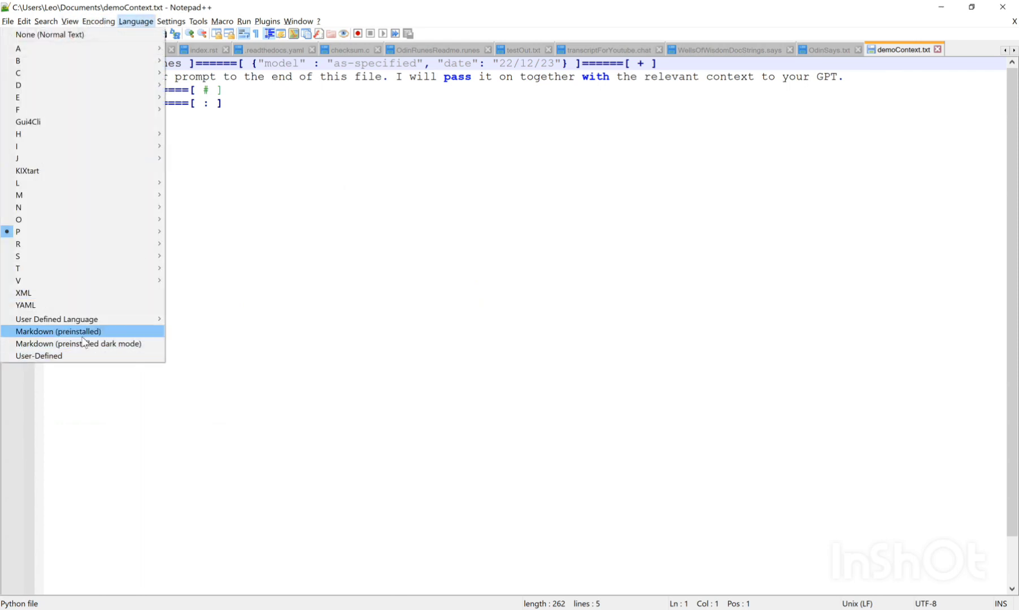
pyautogui.click(83, 333)
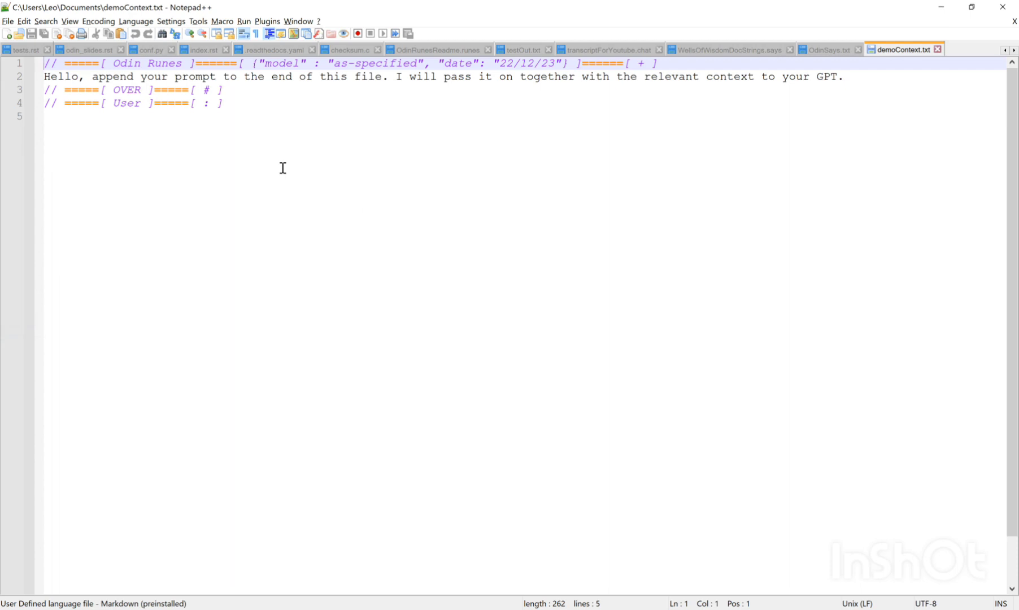
pyautogui.click(146, 122)
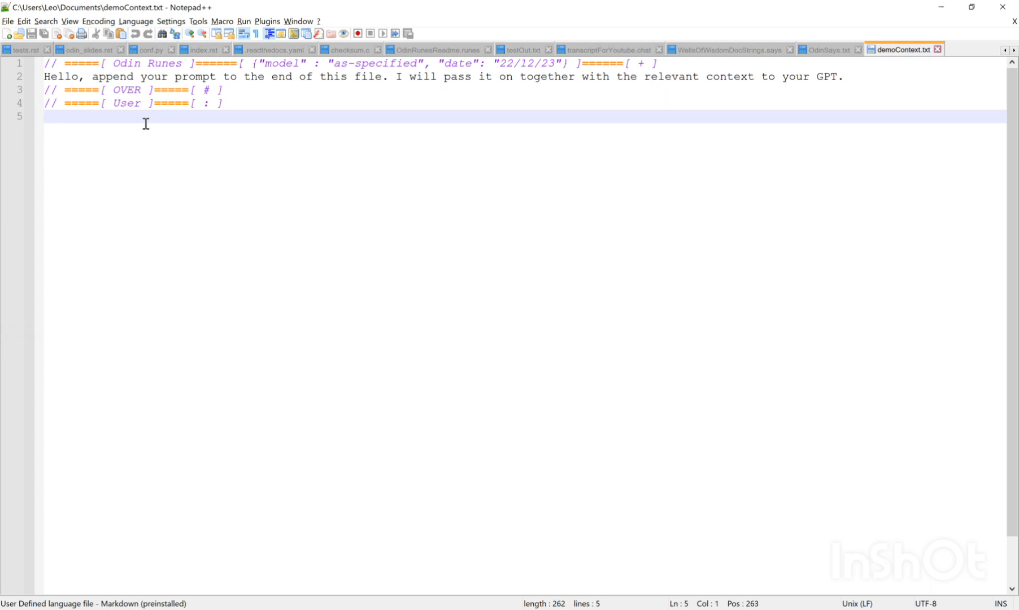
pyautogui.write('what is t')
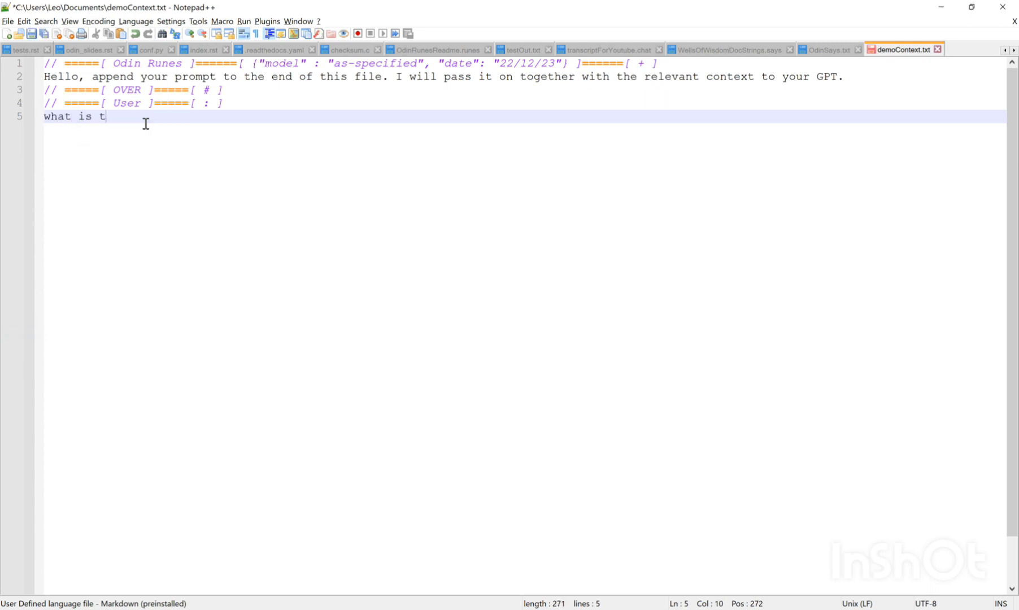
pyautogui.write('his?')
pyautogui.hotkey('ctrl', 's')
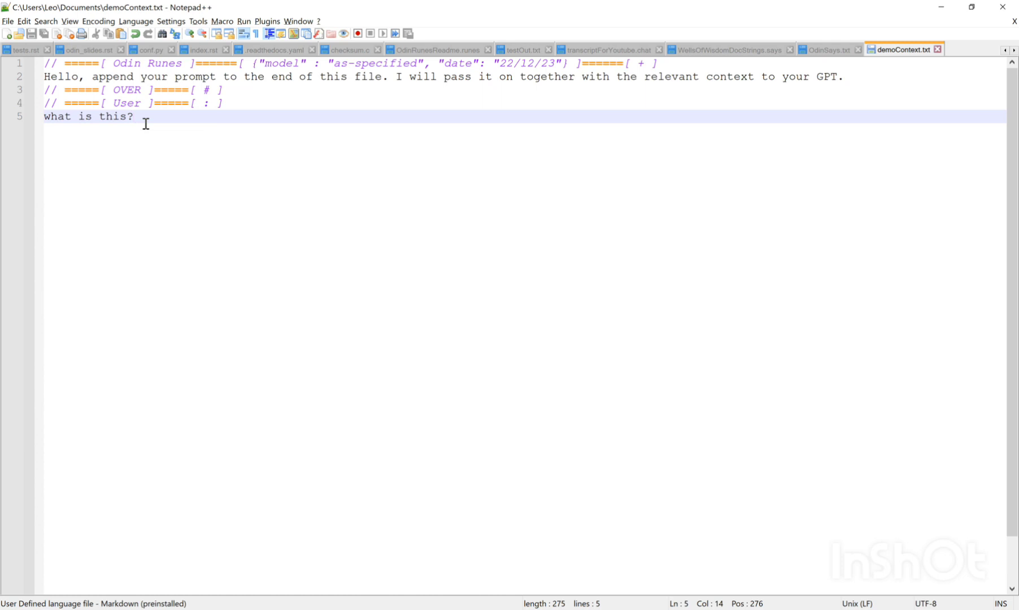
pyautogui.click(344, 33)
# - Send the prompt from Odin Runes so chat-bison's explanation of the Java HTTP request class fills demoContext.txt
pyautogui.hotkey('alt', 'Tab')
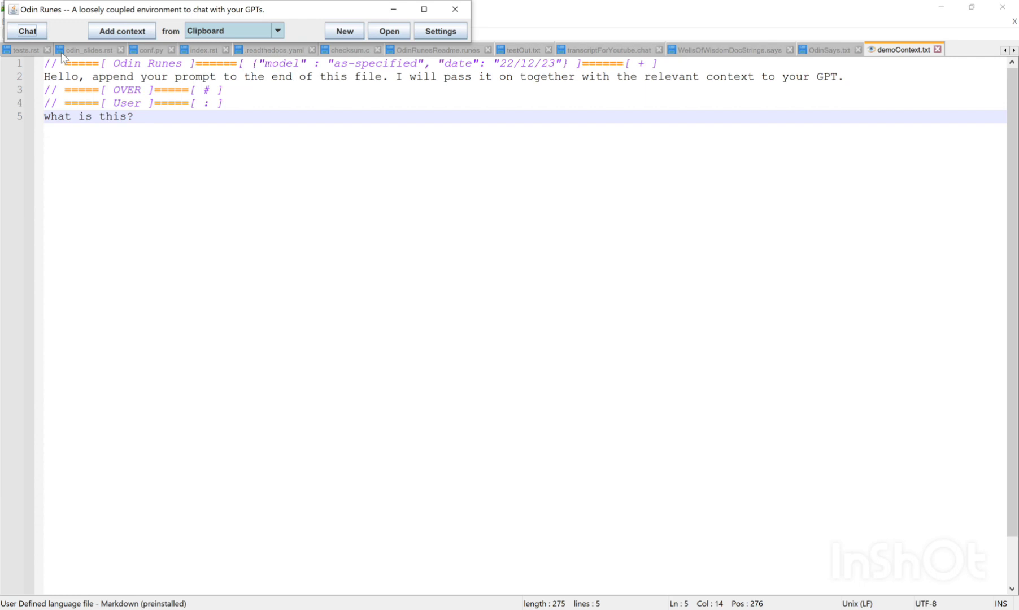
pyautogui.click(29, 33)
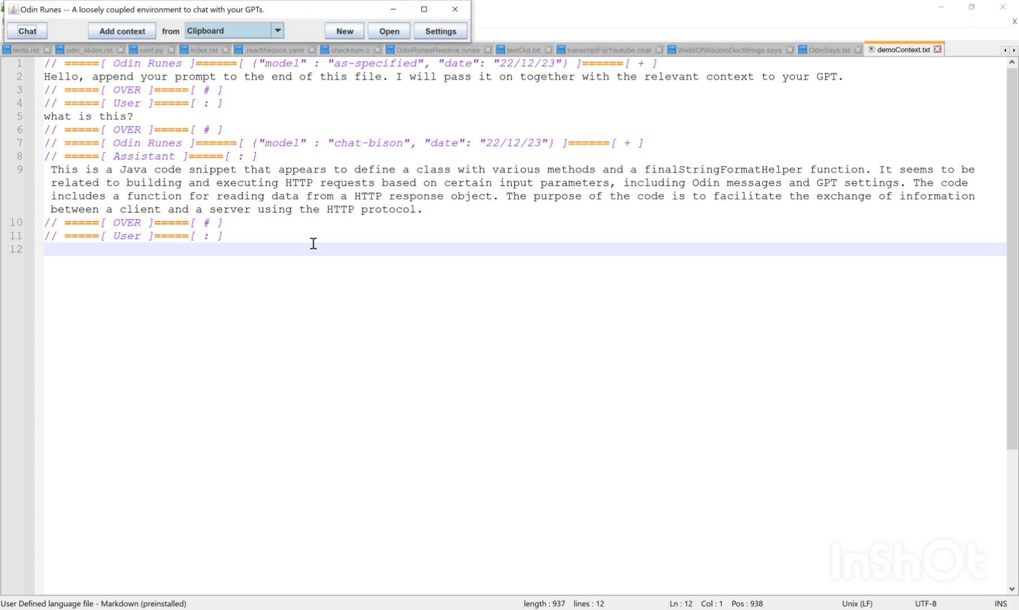
# - Switch the GPT provider in Odin Runes' settings to OpenAI gpt-3.5-turbo and apply it
pyautogui.click(444, 32)
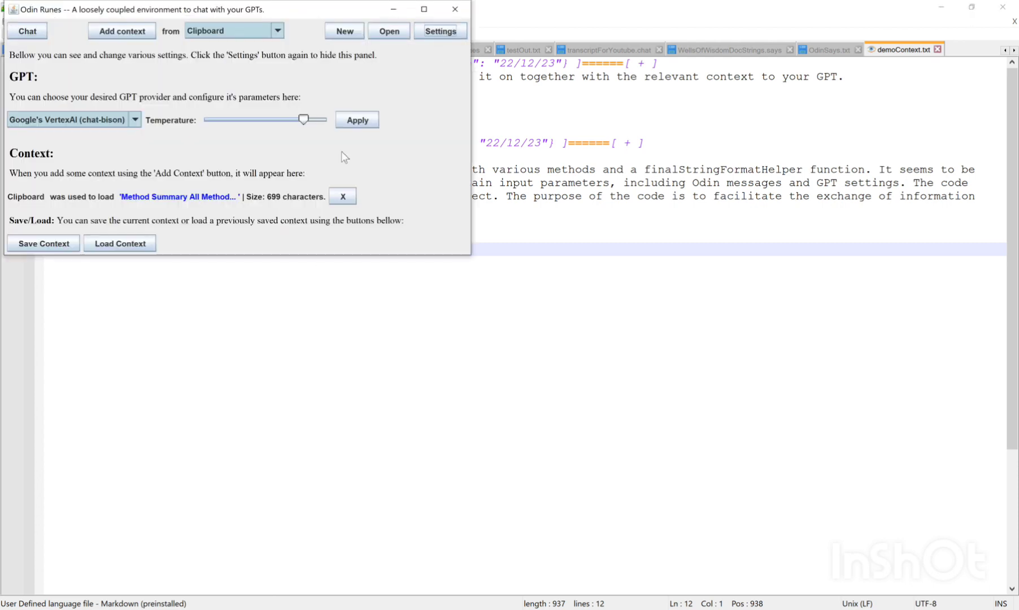
pyautogui.click(119, 123)
pyautogui.click(88, 138)
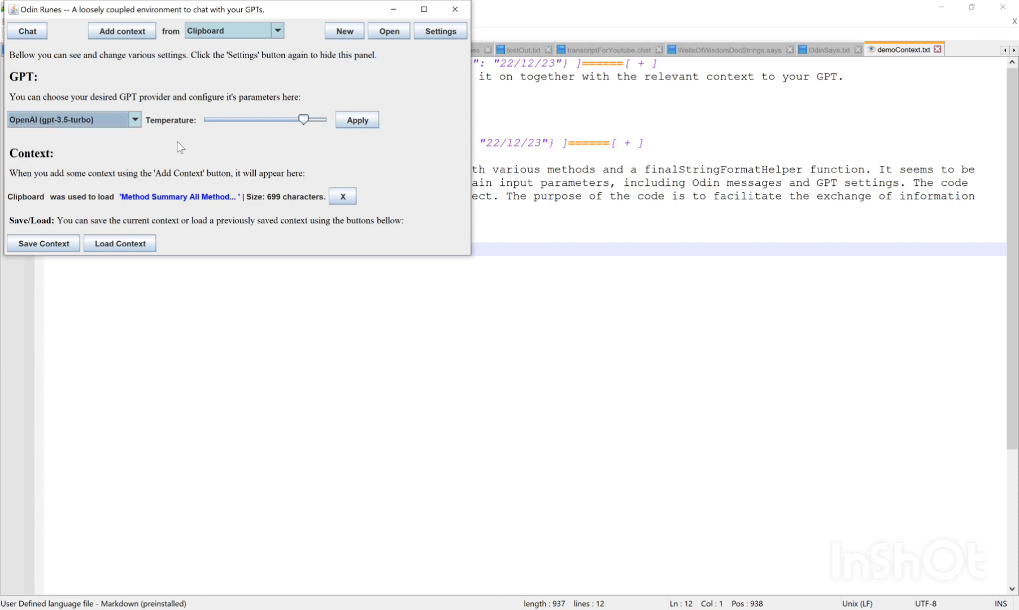
pyautogui.click(364, 122)
pyautogui.click(440, 31)
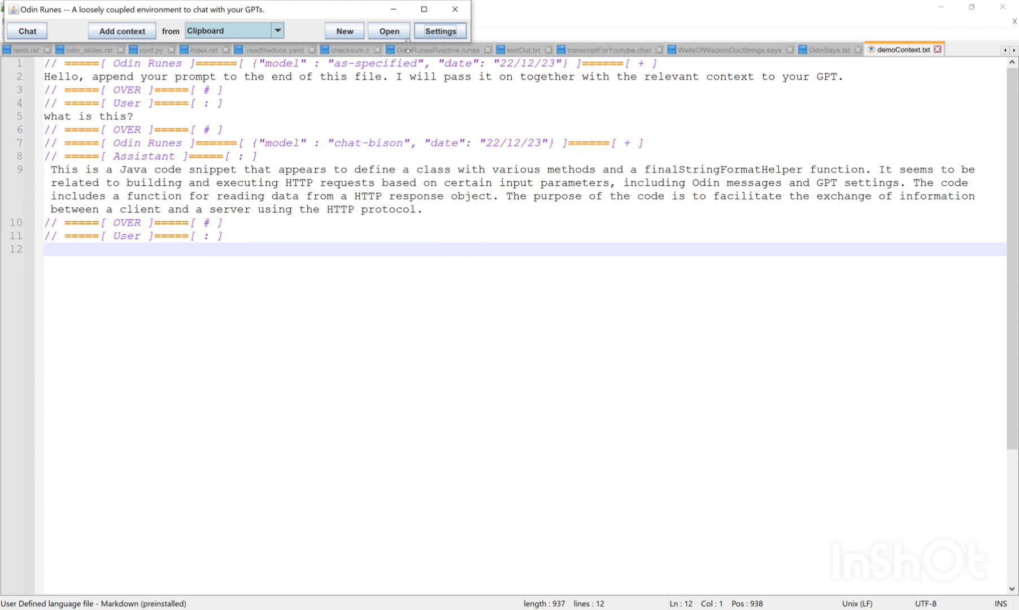
# - Add the follow-up prompt 'tell me more.' to demoContext.txt and save it while monitoring is paused
pyautogui.click(127, 254)
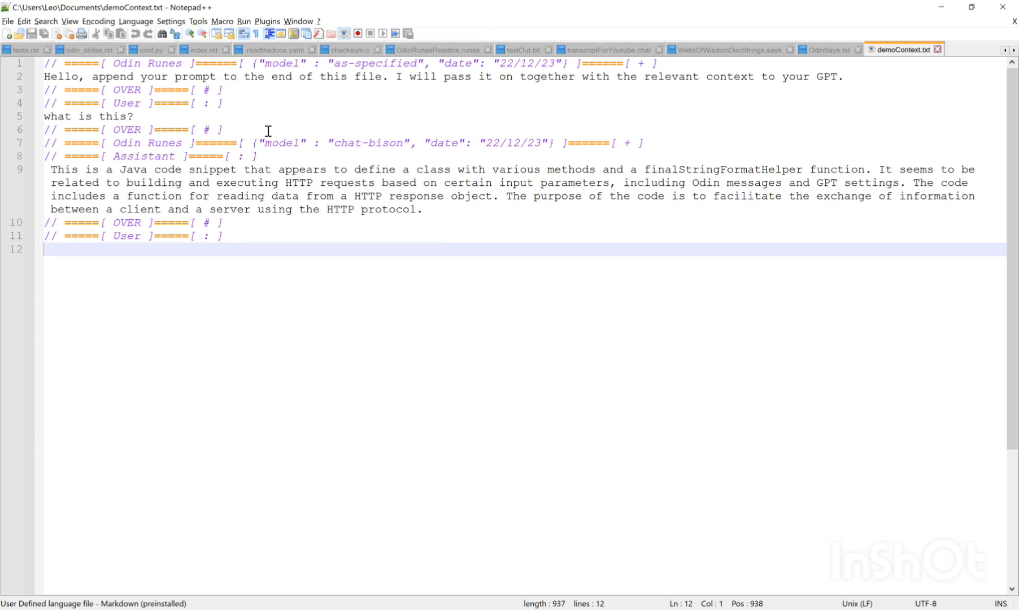
pyautogui.click(344, 34)
pyautogui.write('tell')
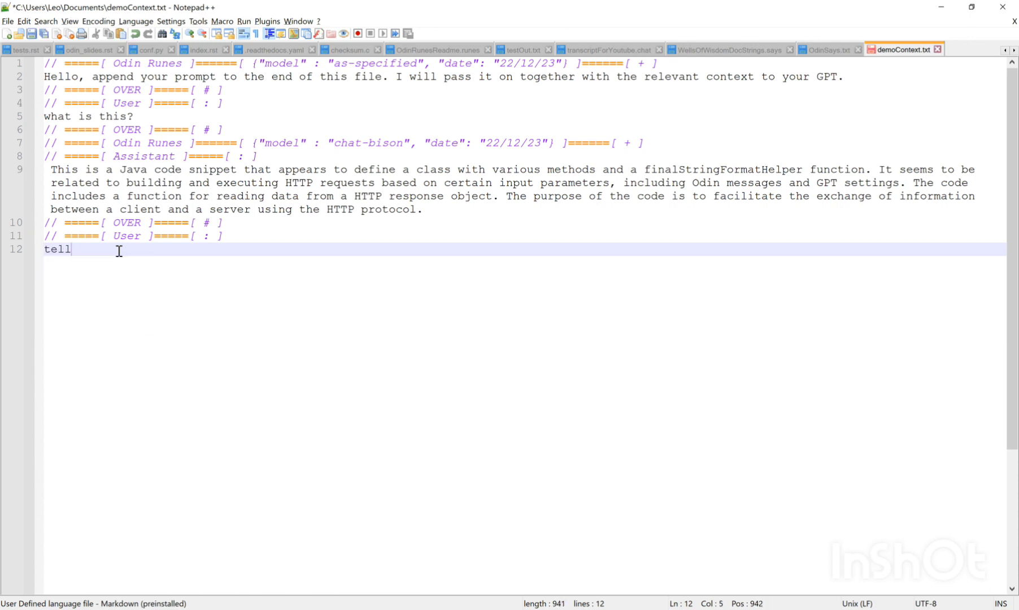
pyautogui.write(' me more.')
pyautogui.hotkey('ctrl', 's')
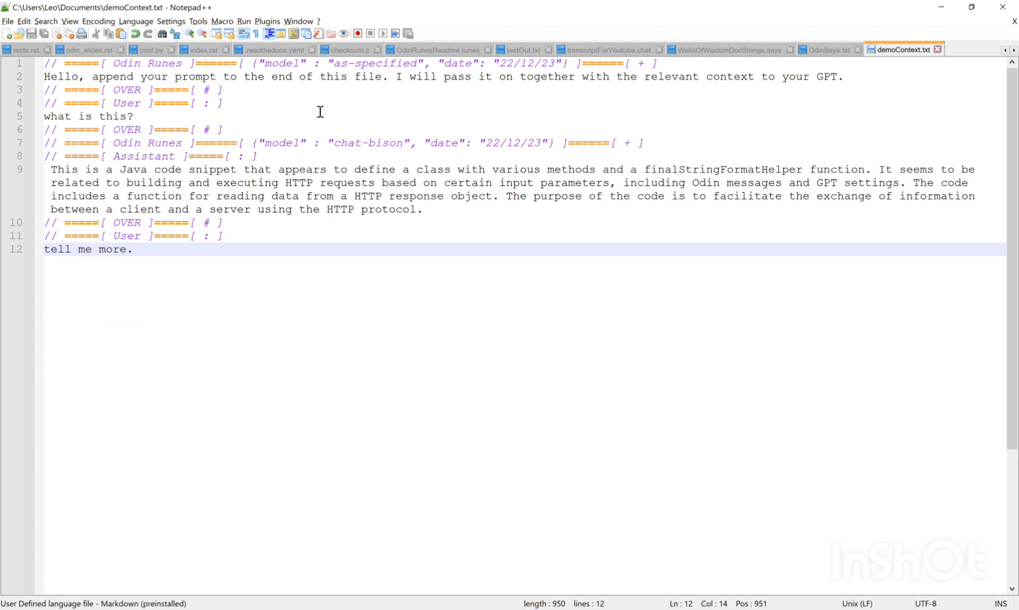
pyautogui.click(344, 33)
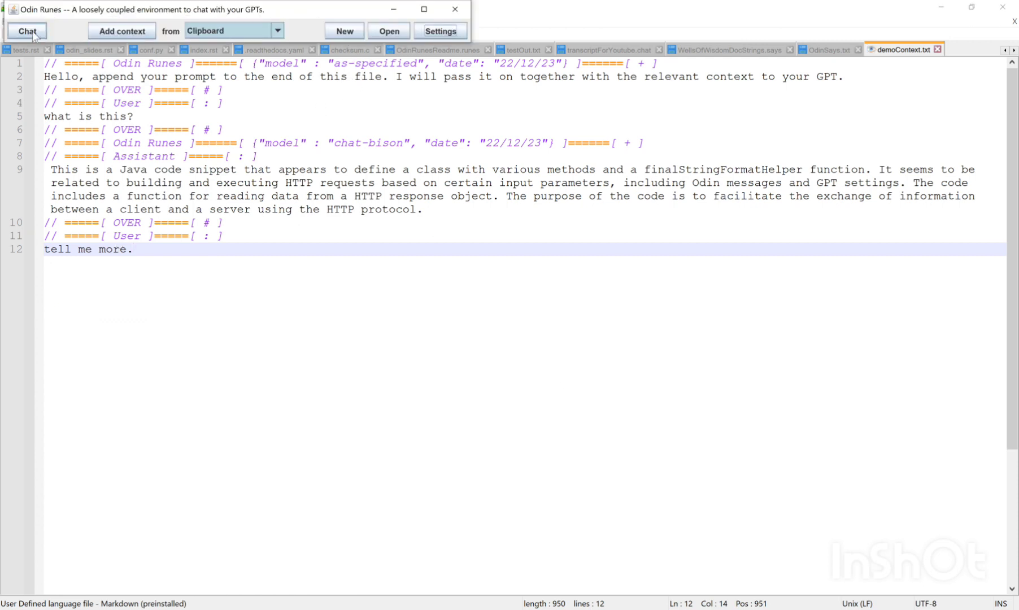
# - Send 'tell me more.' to get gpt-3.5-turbo's overview of the four OkHttp request methods, then return to the WellsOfWisdom page
pyautogui.click(27, 31)
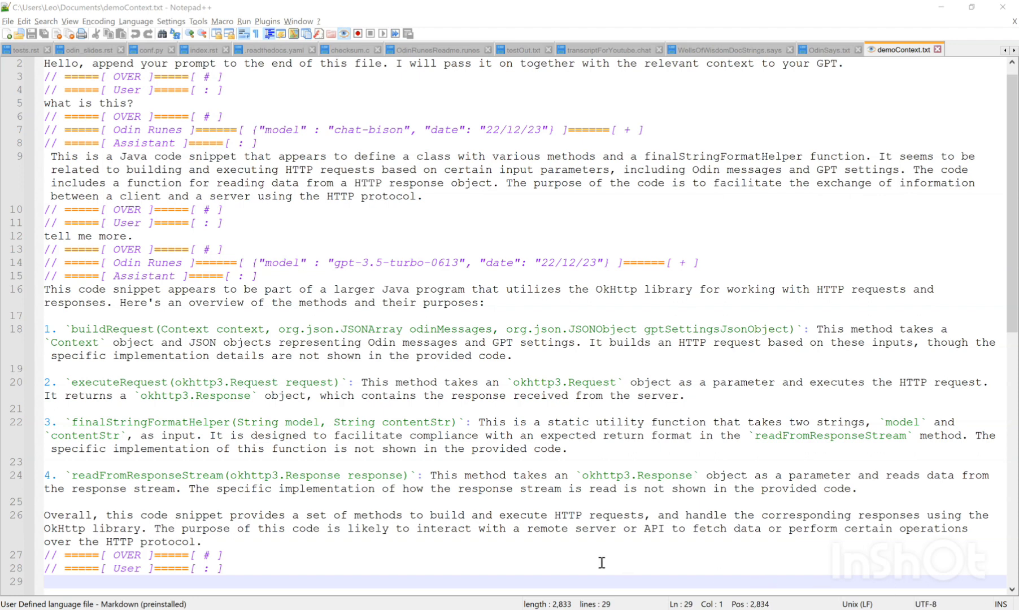
pyautogui.click(290, 608)
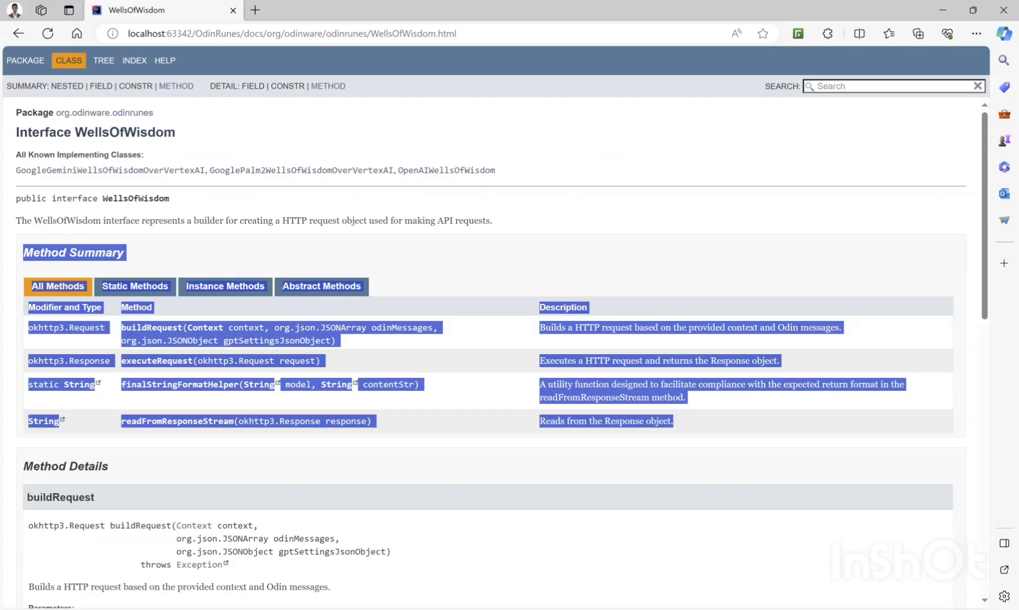
# - Clear the page selection and change Odin Runes' context source from Clipboard to Regionshot (OCR)
pyautogui.click(463, 449)
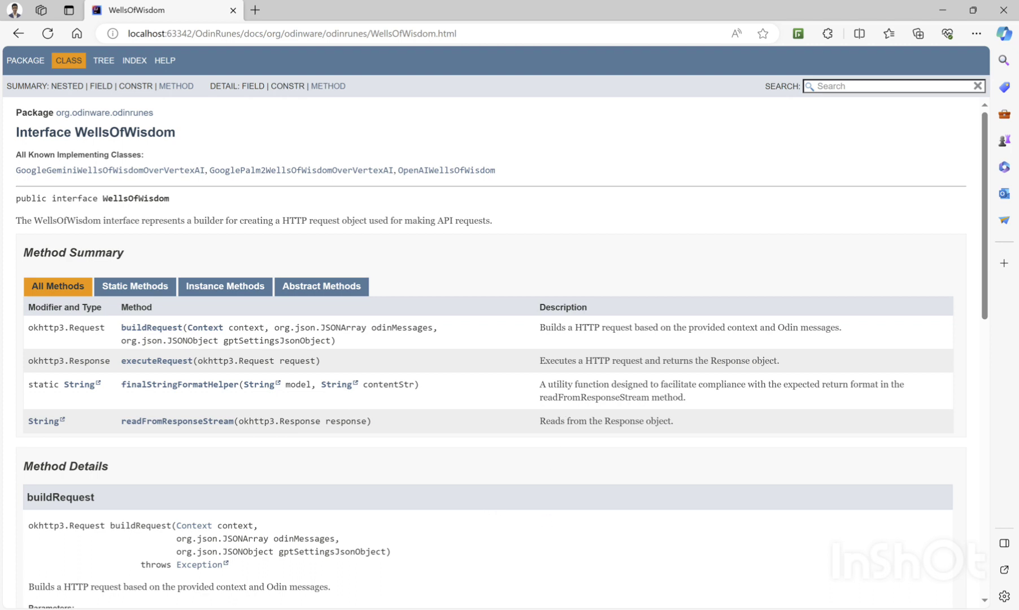
pyautogui.hotkey('alt', 'Tab')
pyautogui.click(270, 35)
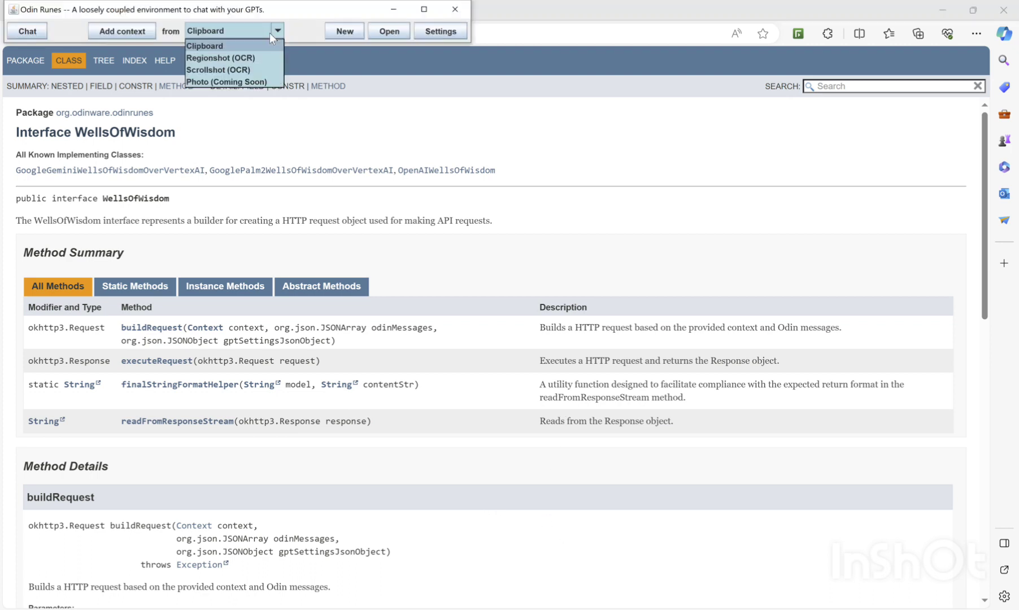
pyautogui.click(259, 59)
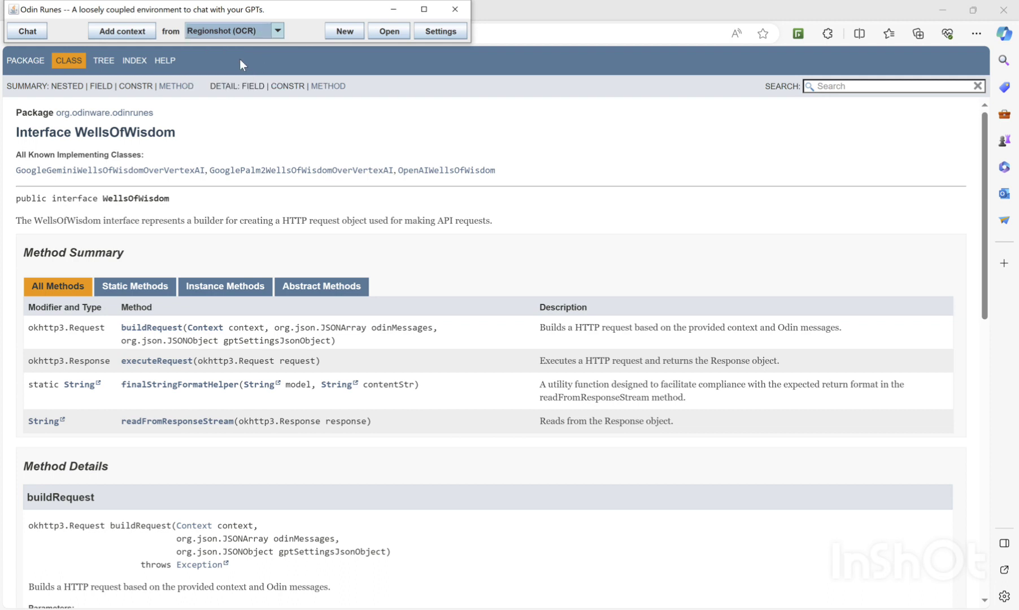
# - Capture the Method Summary table by Regionshot OCR and remove the old clipboard context, leaving 666 characters
pyautogui.click(126, 35)
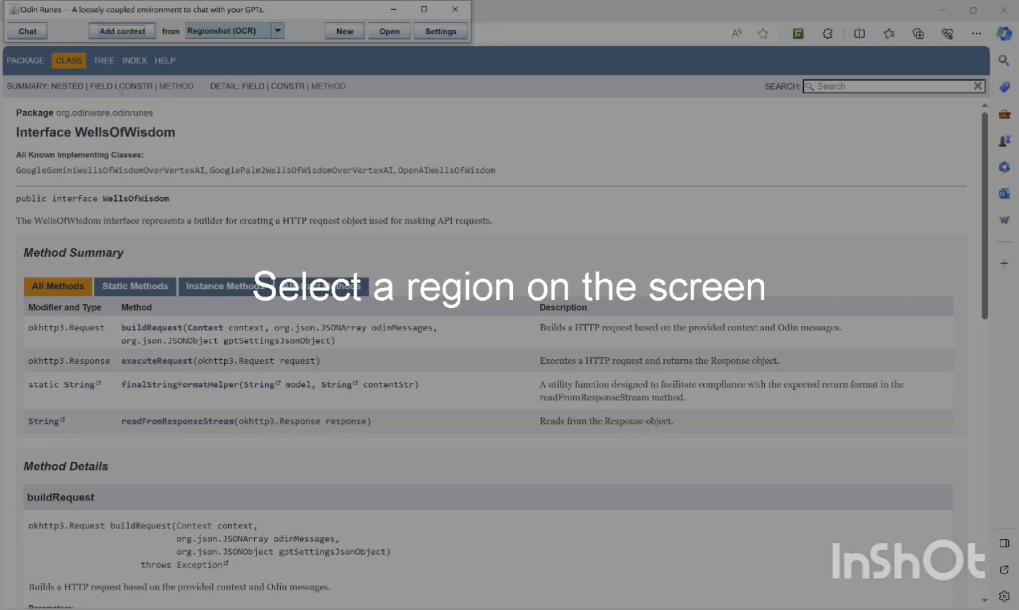
pyautogui.moveTo(17, 235); pyautogui.dragTo(965, 443)
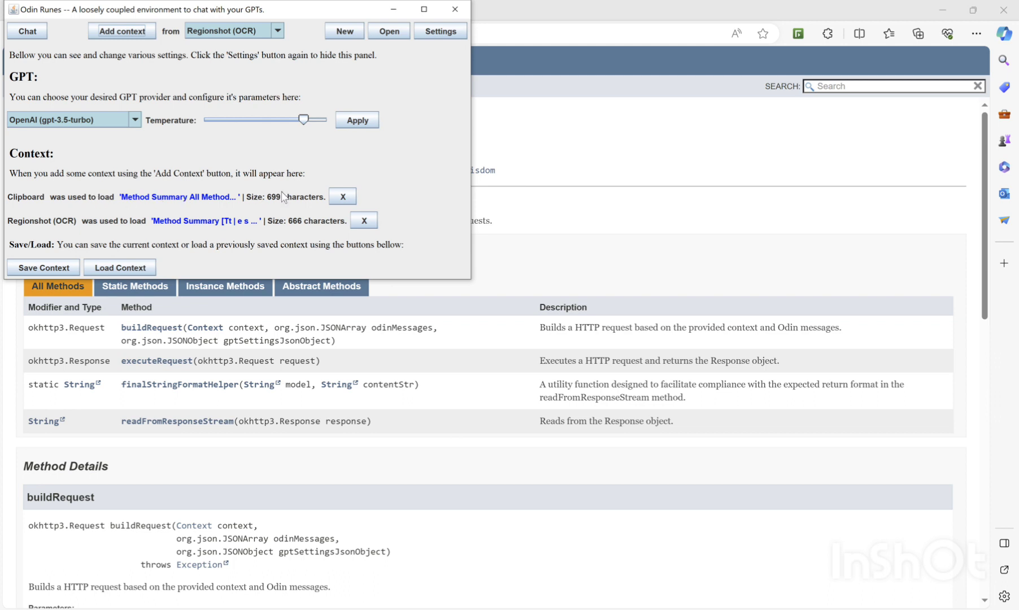
pyautogui.click(342, 197)
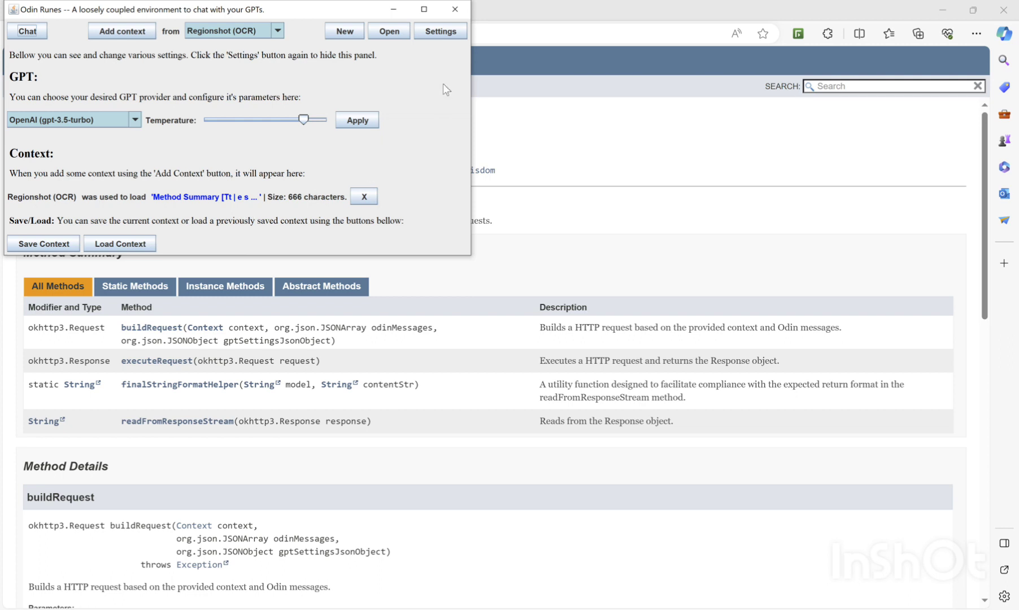
pyautogui.click(443, 35)
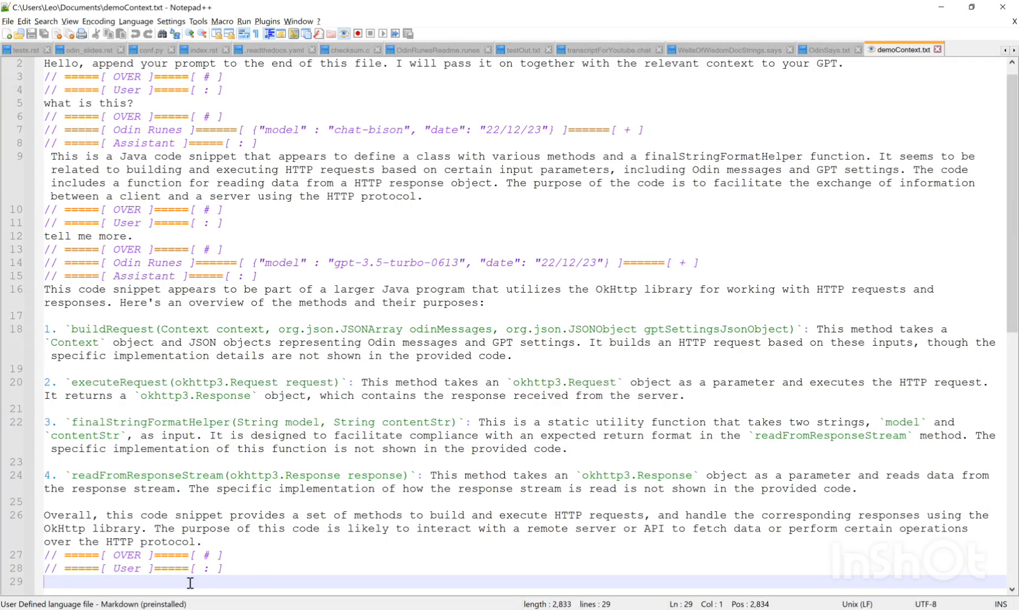
# - Delete everything after the 'what is this?' prompt in demoContext.txt and save it with monitoring paused
pyautogui.moveTo(191, 583); pyautogui.dragTo(28, 128)
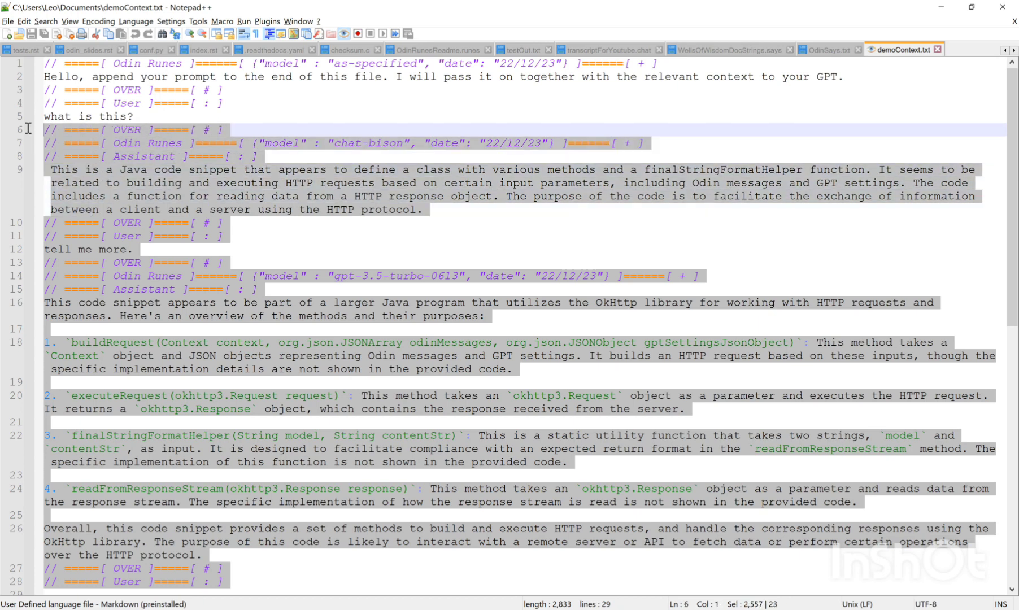
pyautogui.click(344, 33)
pyautogui.press('Delete')
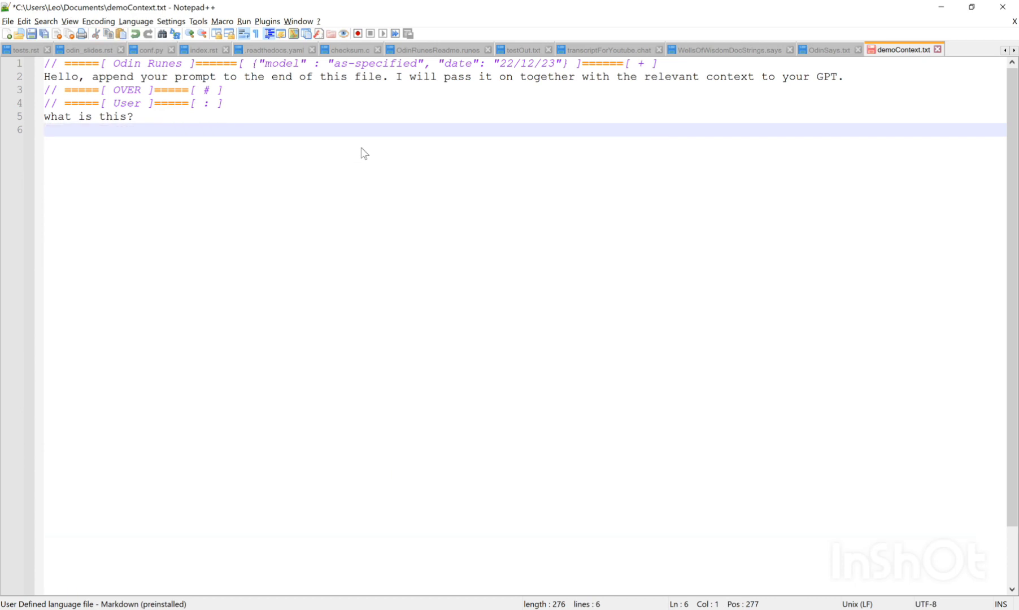
pyautogui.press('BackSpace')
pyautogui.hotkey('ctrl', 's')
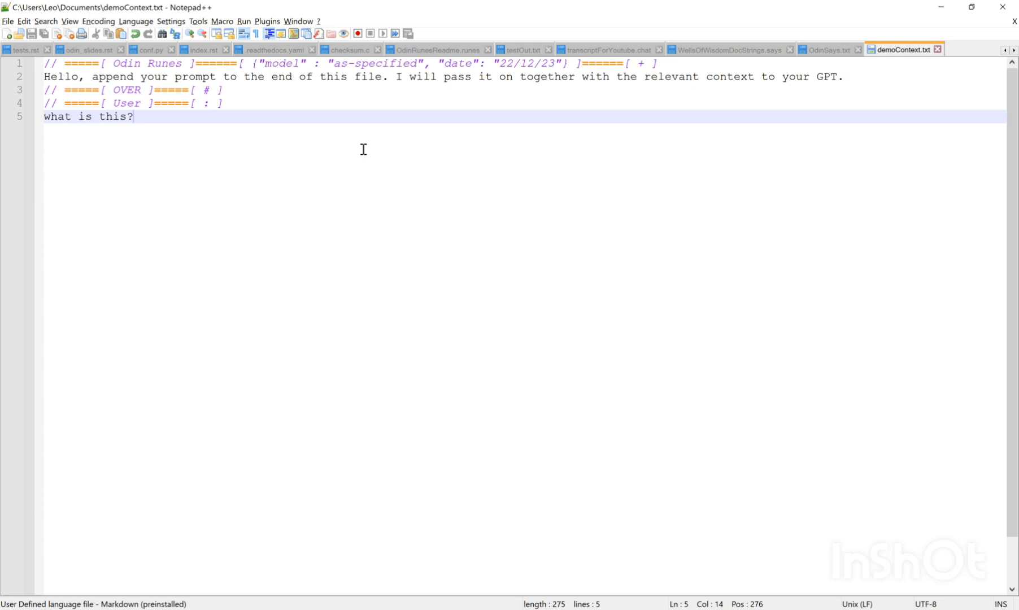
pyautogui.click(344, 33)
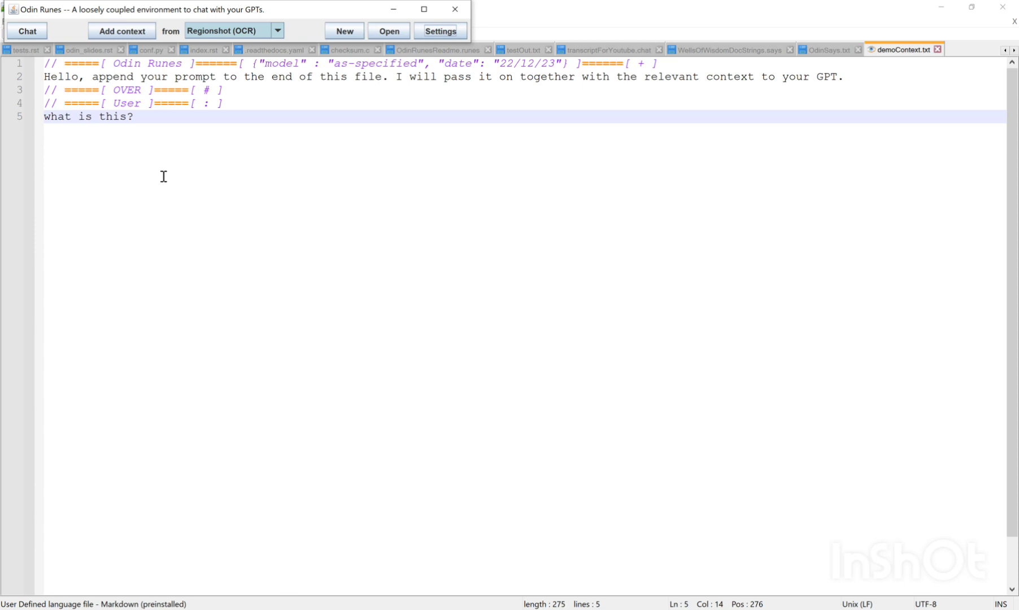
# - Send 'what is this?' with the OCR context to get gpt-3.5-turbo-0613's method-documentation answer
pyautogui.click(38, 31)
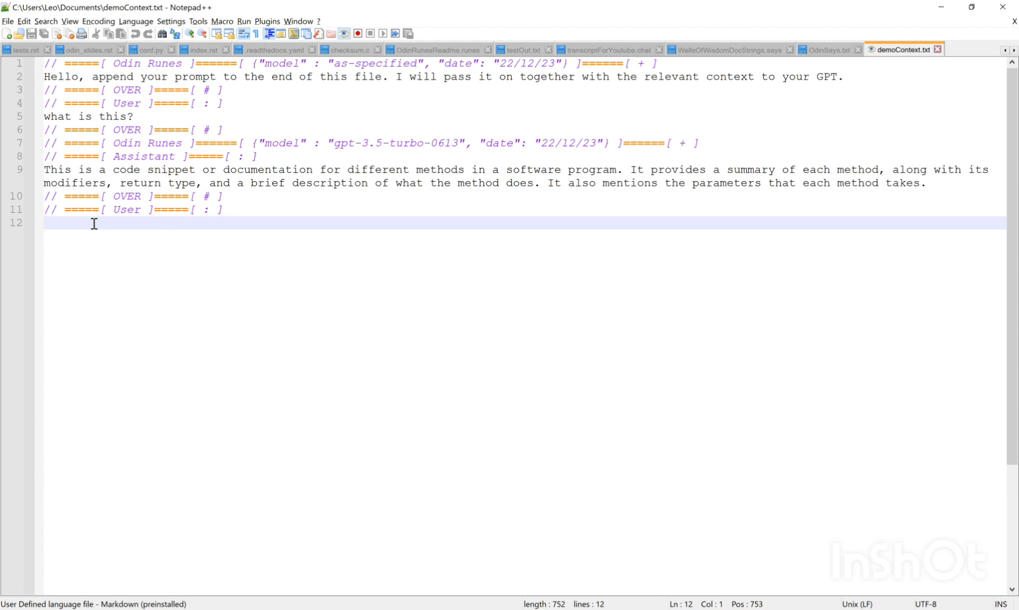
# - Add the follow-up 'give me more details.' to demoContext.txt and save it with monitoring paused
pyautogui.click(344, 33)
pyautogui.write('give m')
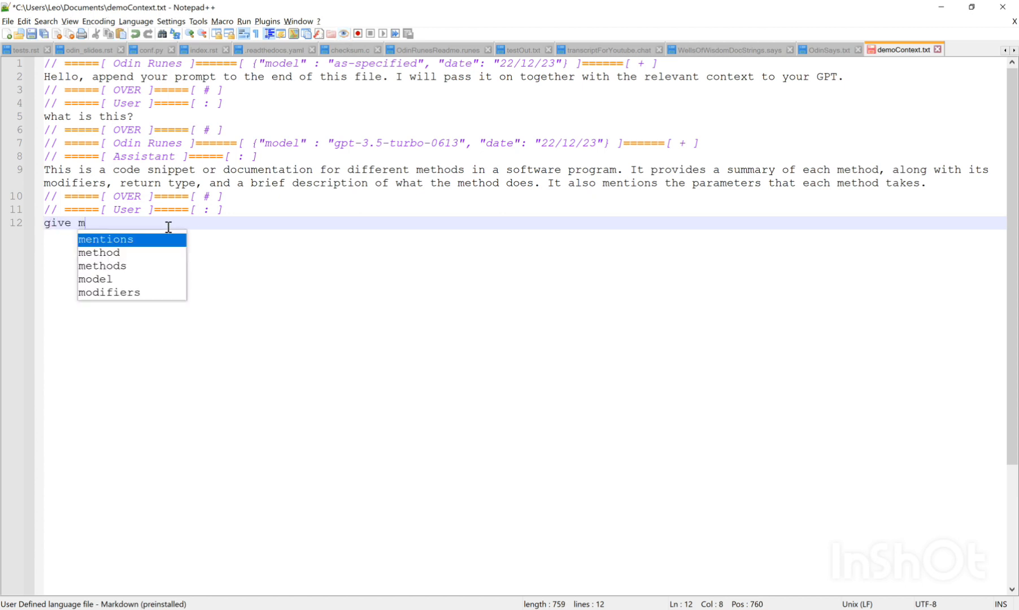
pyautogui.write('e more detai')
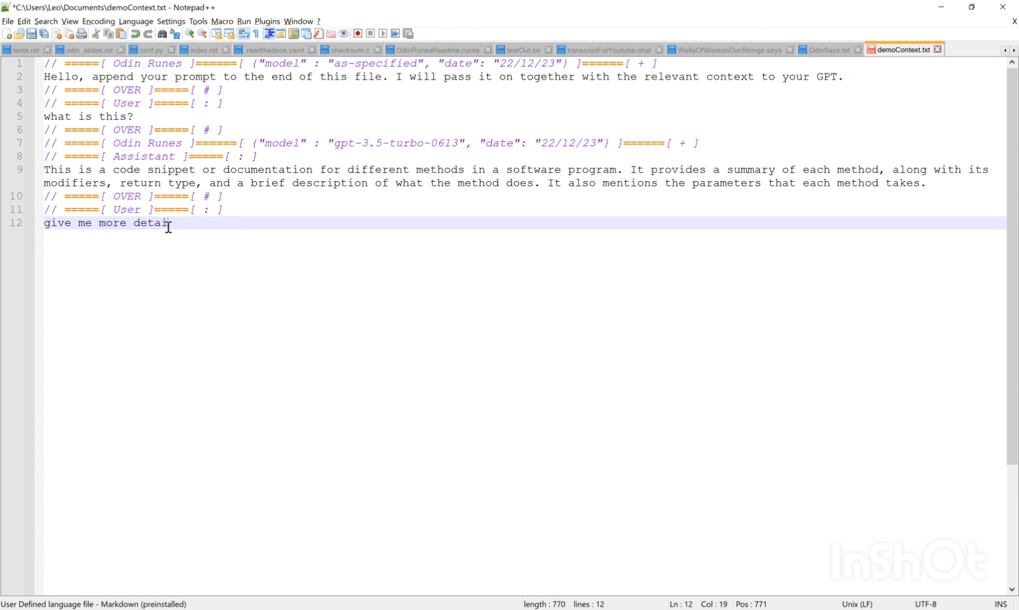
pyautogui.write('ls.')
pyautogui.hotkey('ctrl', 's')
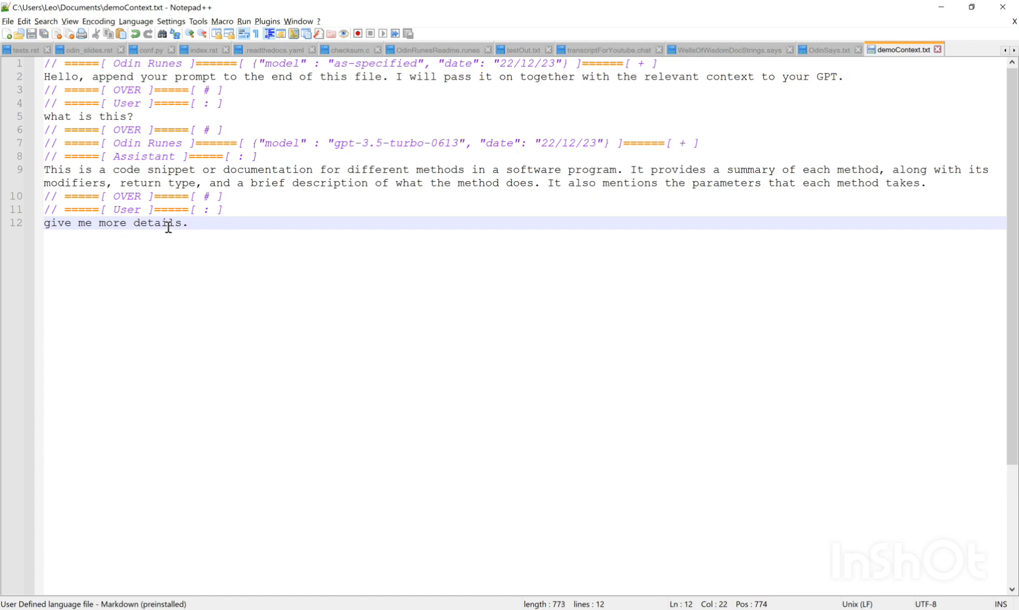
pyautogui.click(343, 35)
# - Bring Odin Runes to the front over the Teams chat window
pyautogui.press('alt')
pyautogui.hotkey('alt', 'Tab')
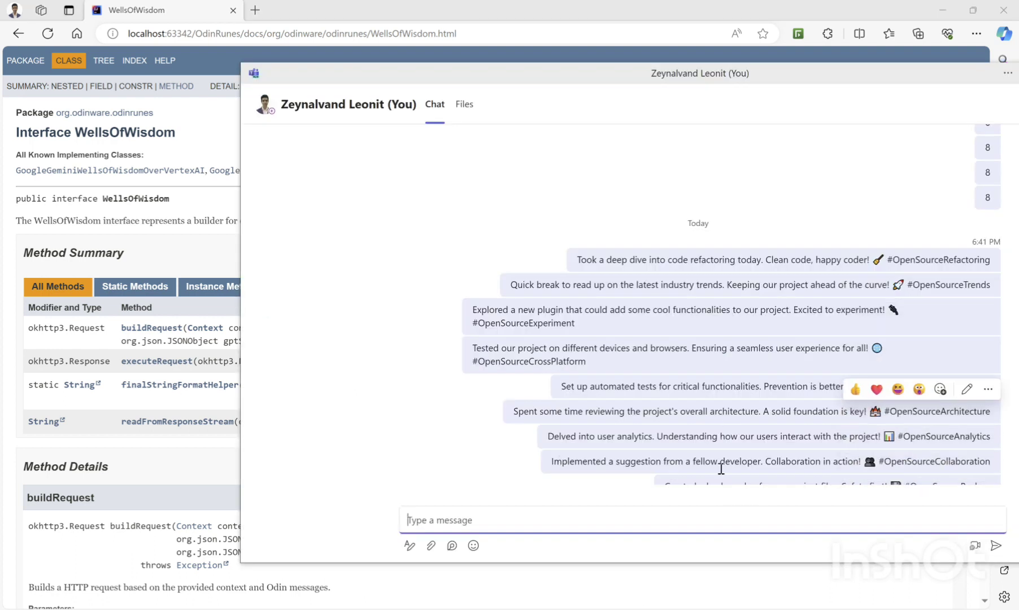
pyautogui.moveTo(606, 609)
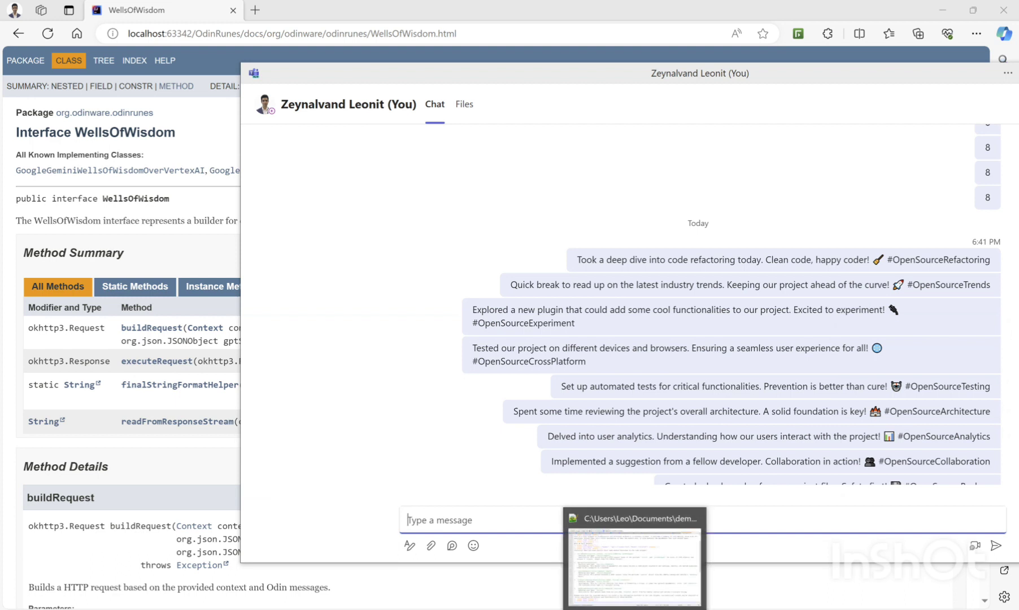
pyautogui.click(606, 590)
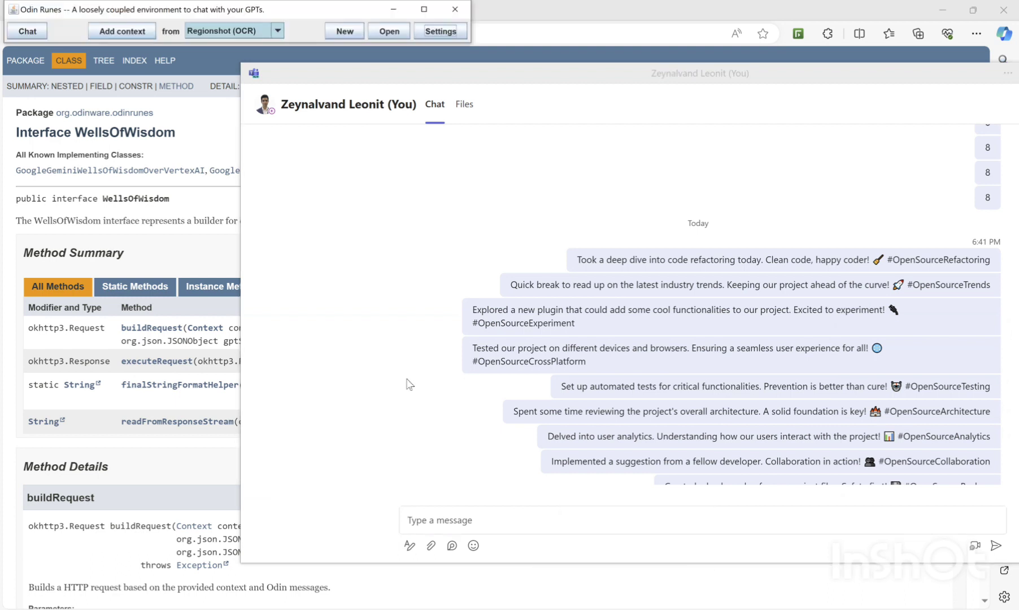
# - Set the context source to Scrollshot (OCR) and capture the Teams chat messages as 8306-character context
pyautogui.click(278, 31)
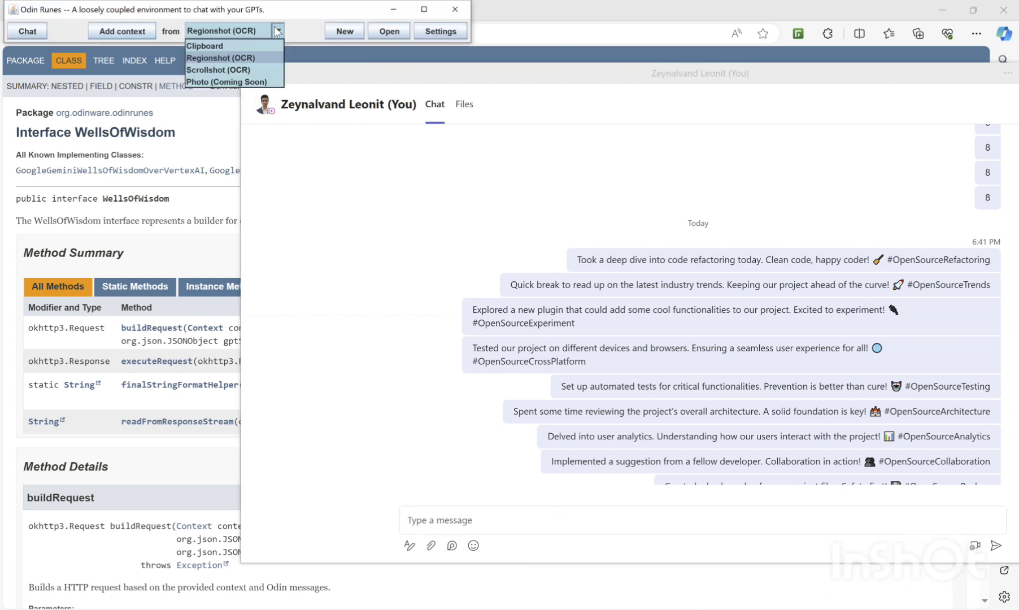
pyautogui.click(244, 69)
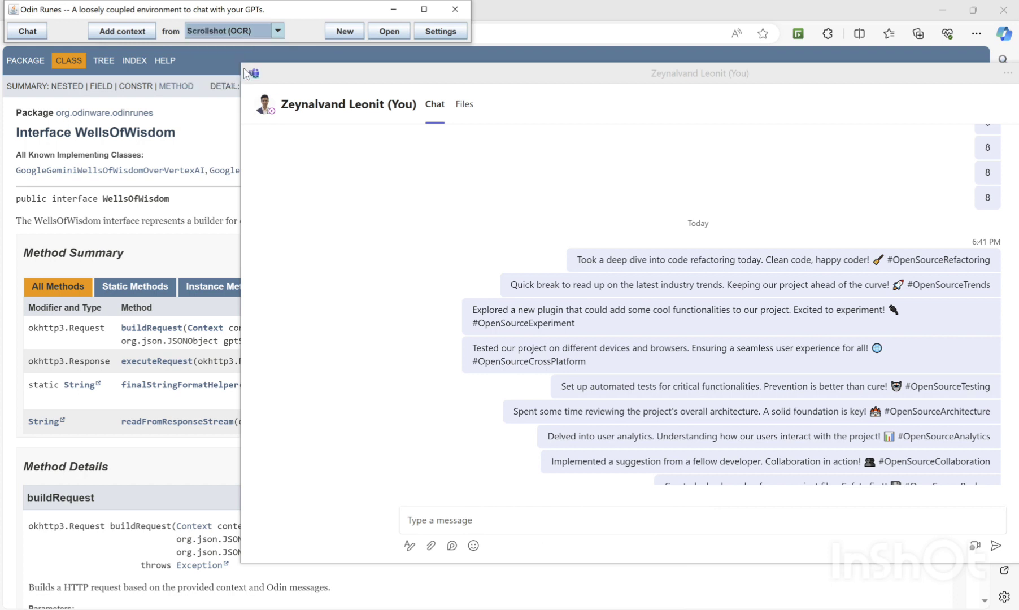
pyautogui.click(120, 33)
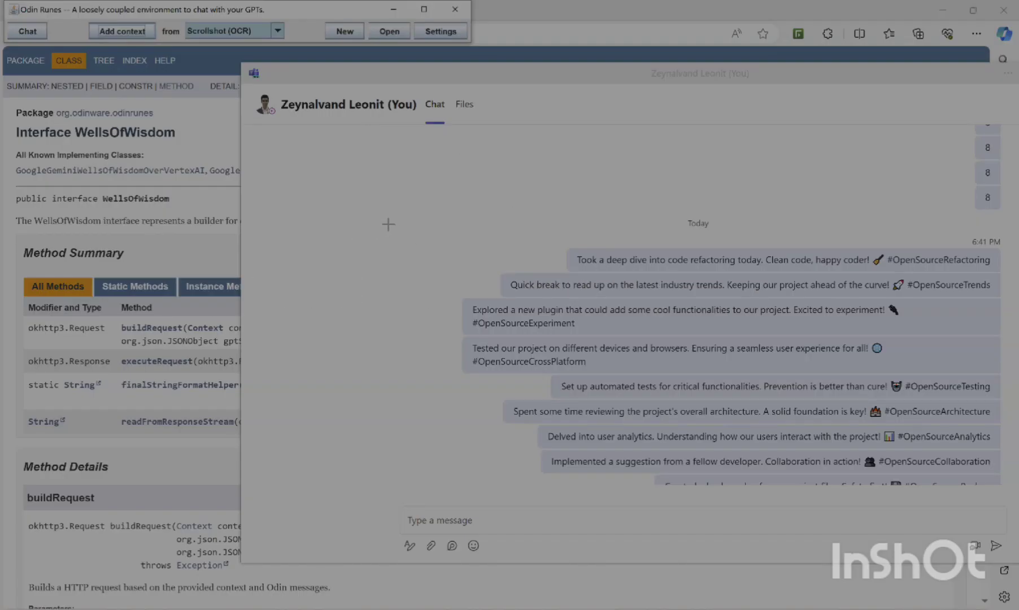
pyautogui.moveTo(387, 223); pyautogui.dragTo(1008, 487)
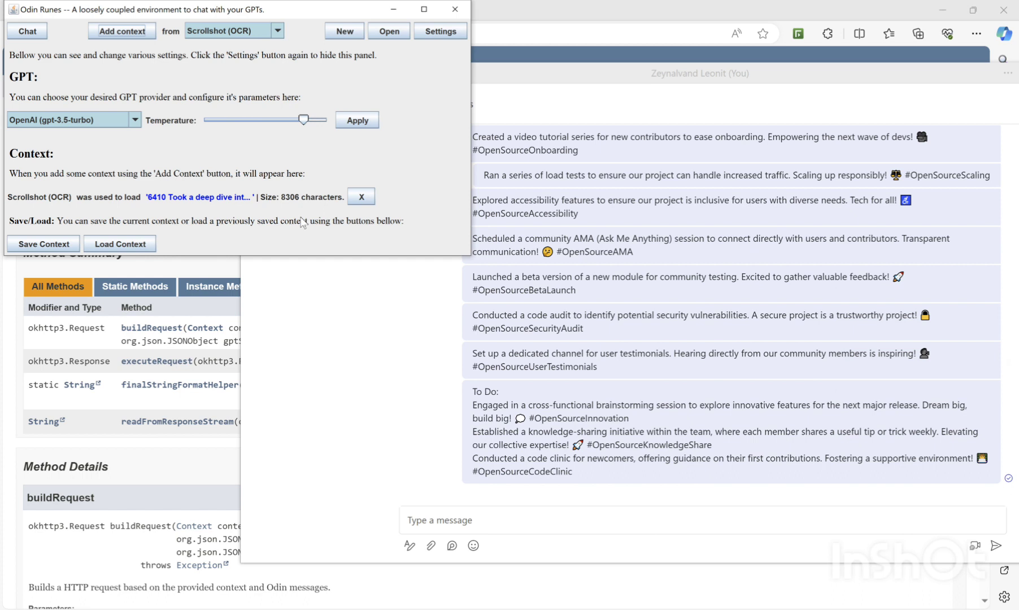
# - Hide the settings and send the chat file's prompt to GPT with the Teams chat context
pyautogui.click(436, 37)
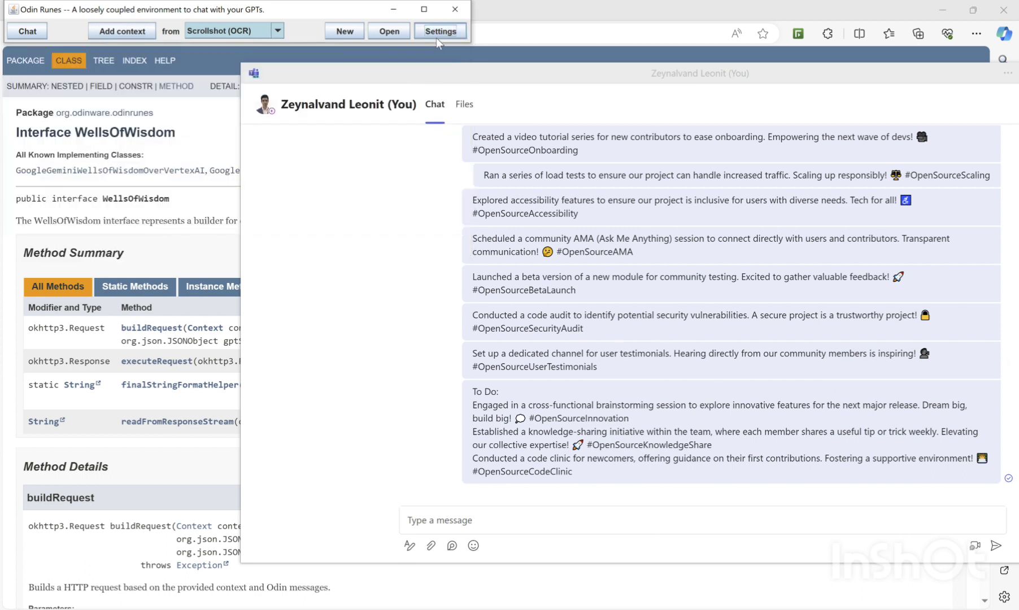
pyautogui.click(27, 31)
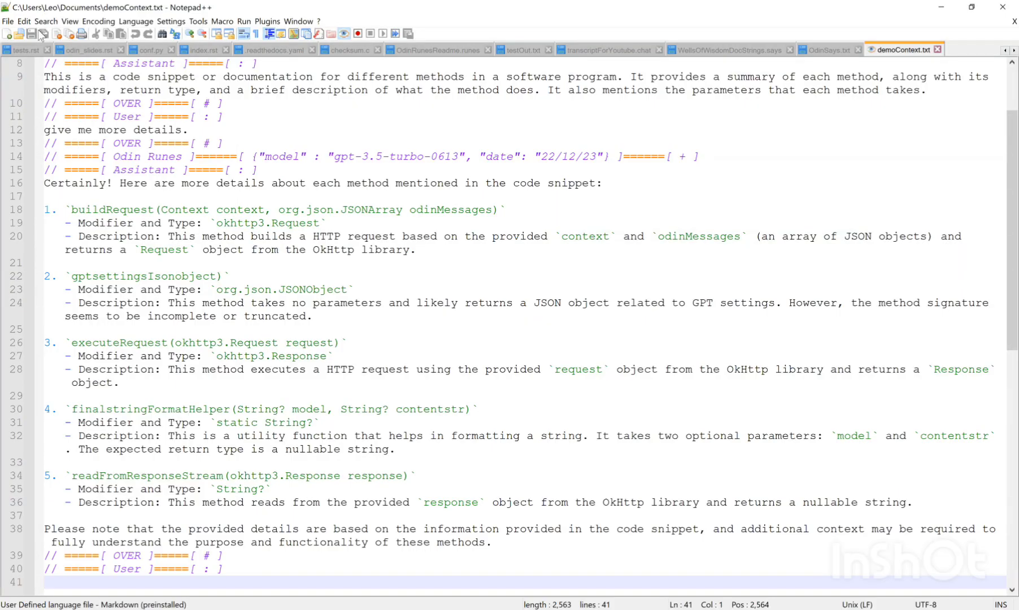
pyautogui.scroll(-2, 412, 373)
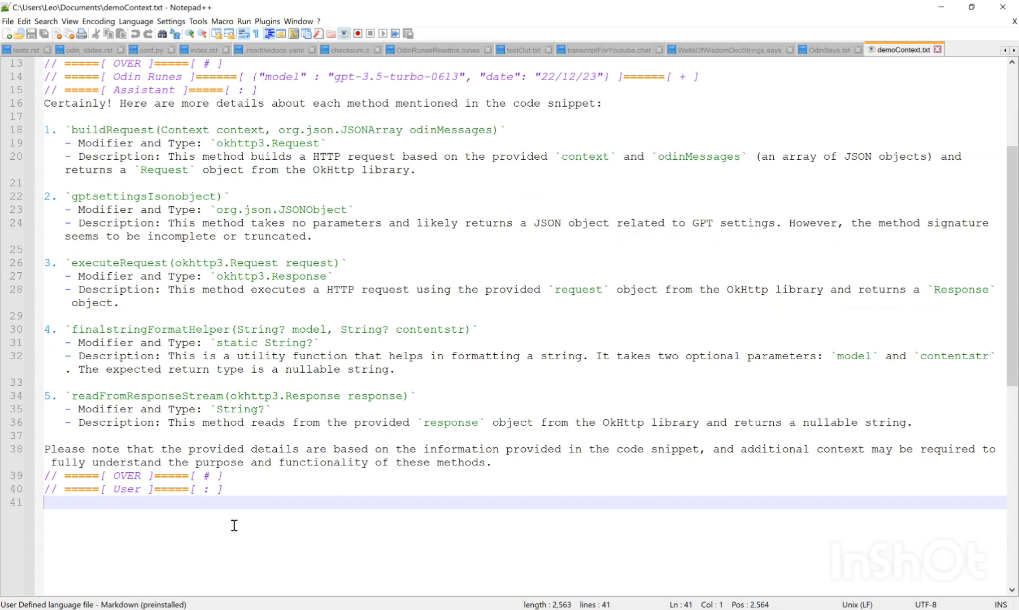
# - Replace the conversation after the greeting with 'make a progress report', save, and send it to GPT
pyautogui.moveTo(158, 510); pyautogui.dragTo(44, 119)
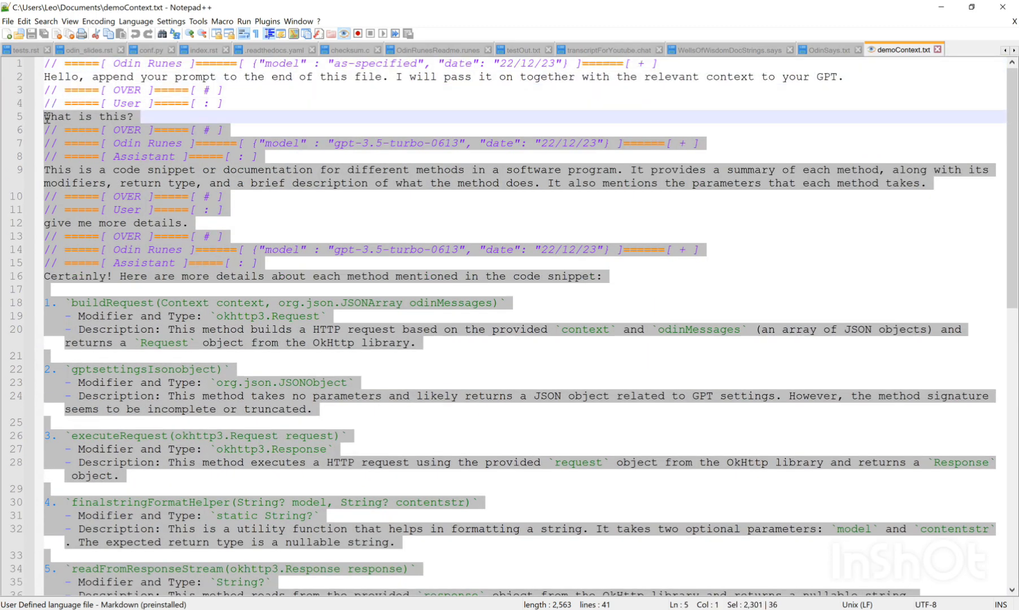
pyautogui.click(344, 34)
pyautogui.press('Delete')
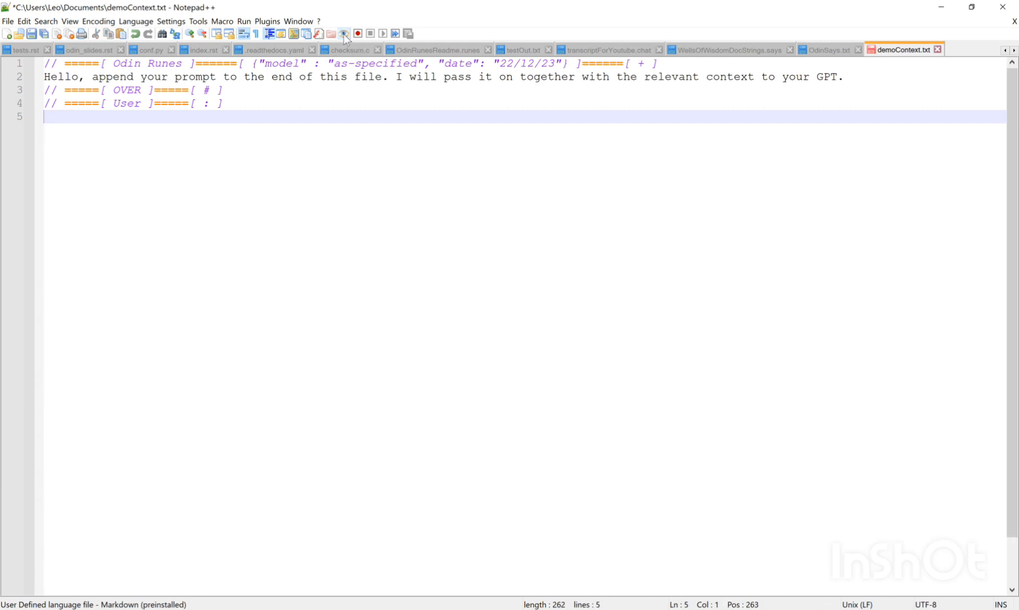
pyautogui.write('make a progress ')
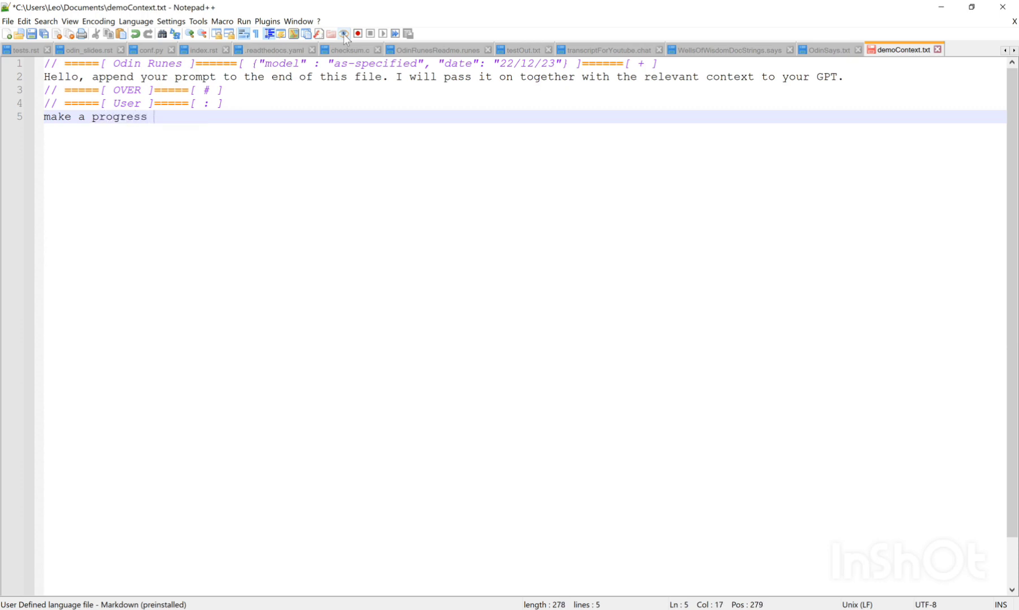
pyautogui.write('report.')
pyautogui.hotkey('ctrl', 's')
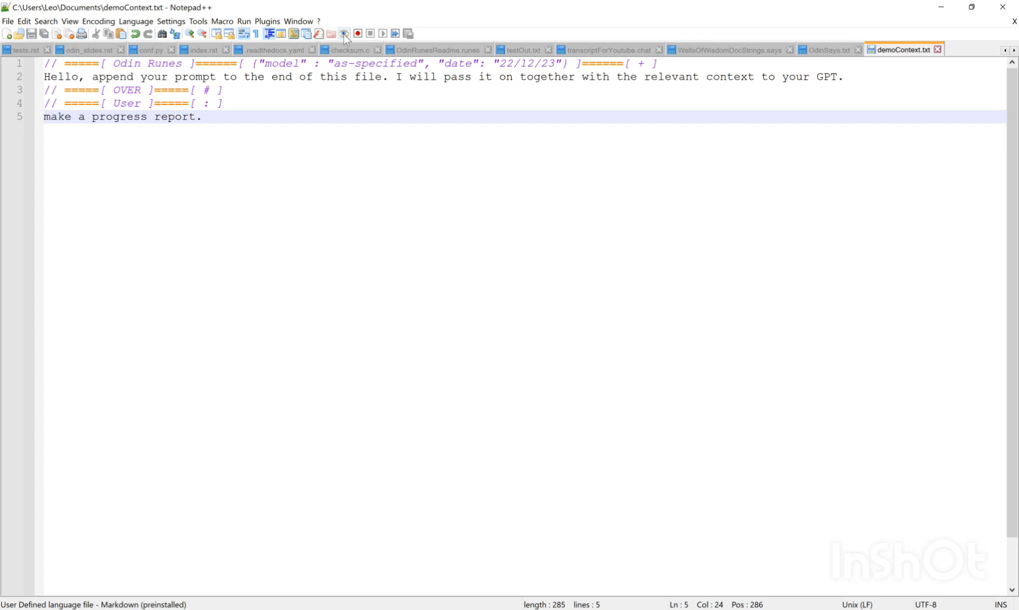
pyautogui.click(345, 34)
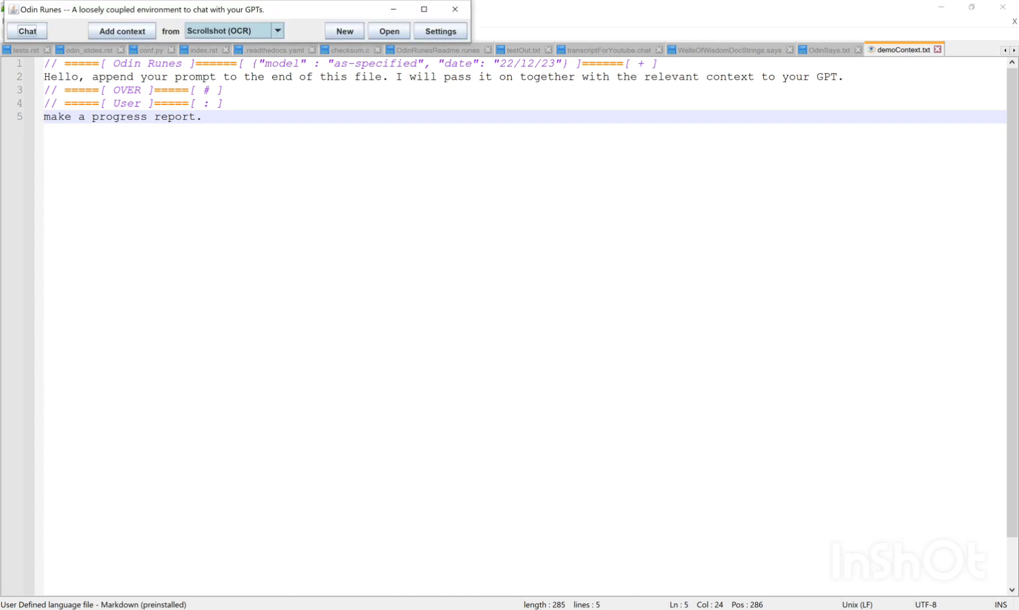
pyautogui.press('space')
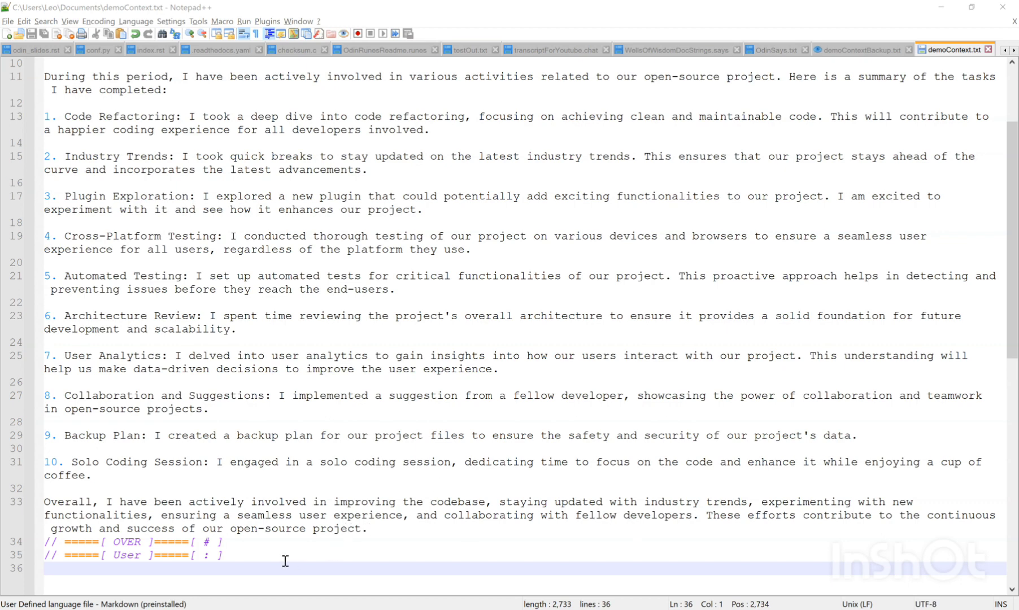
# - Delete item 10 and the blank line above it from the report
pyautogui.click(105, 480)
pyautogui.moveTo(104, 480); pyautogui.dragTo(27, 455)
pyautogui.press('BackSpace')
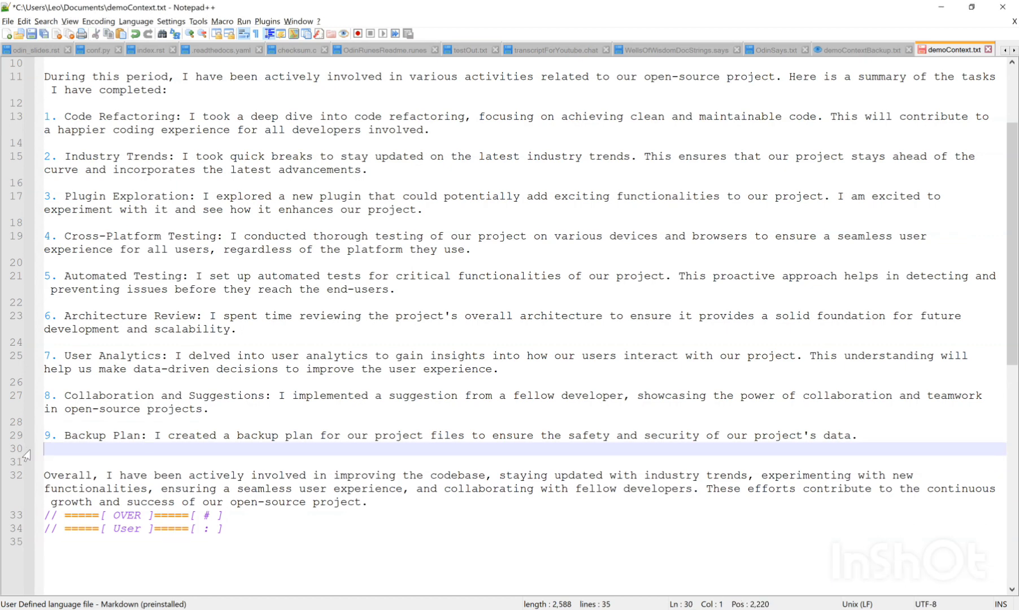
# - Add a 'Future Work:' section below the Overall paragraph with the placeholder '{add future work here}'
pyautogui.click(378, 503)
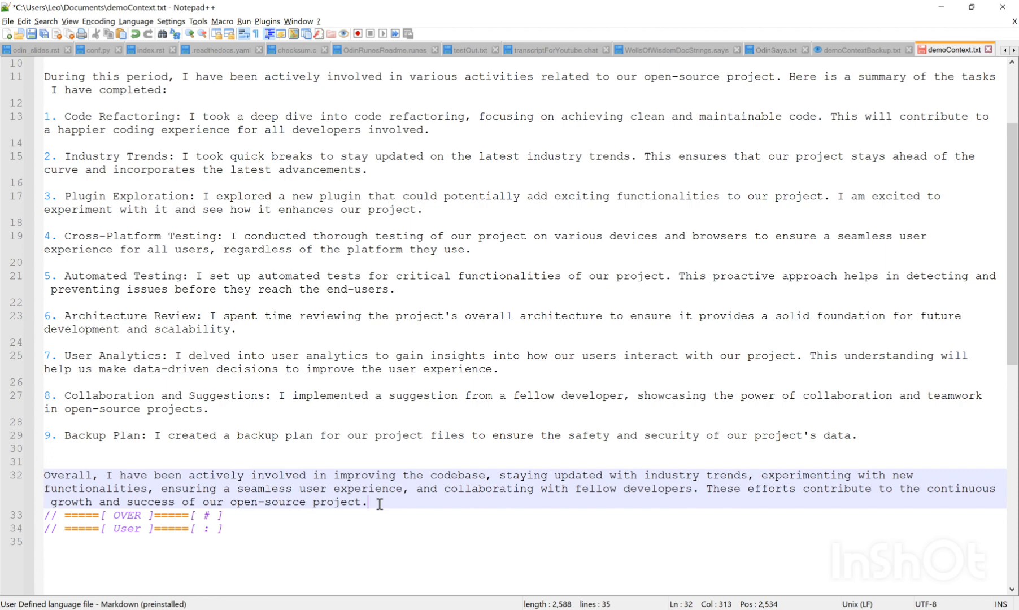
pyautogui.press('Return')
pyautogui.press('Return')
pyautogui.write('Future ')
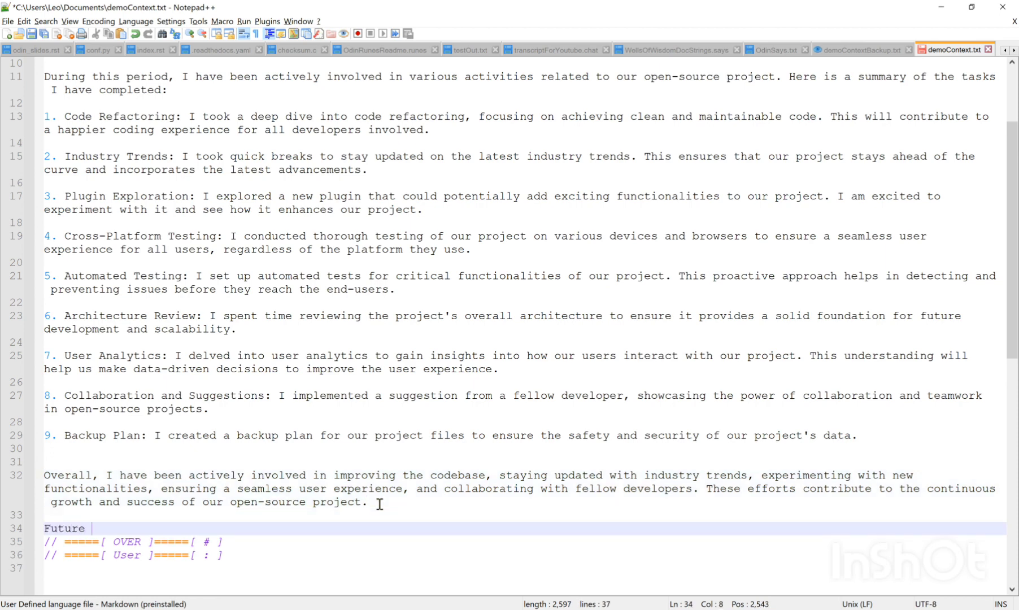
pyautogui.write('Work:')
pyautogui.press('Return')
pyautogui.write('{')
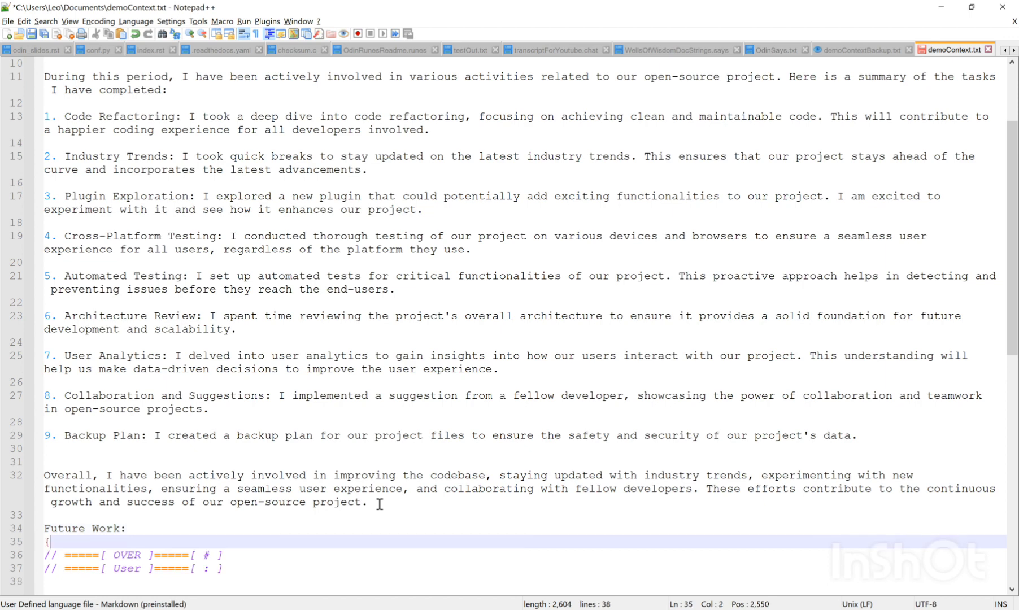
pyautogui.write('add f')
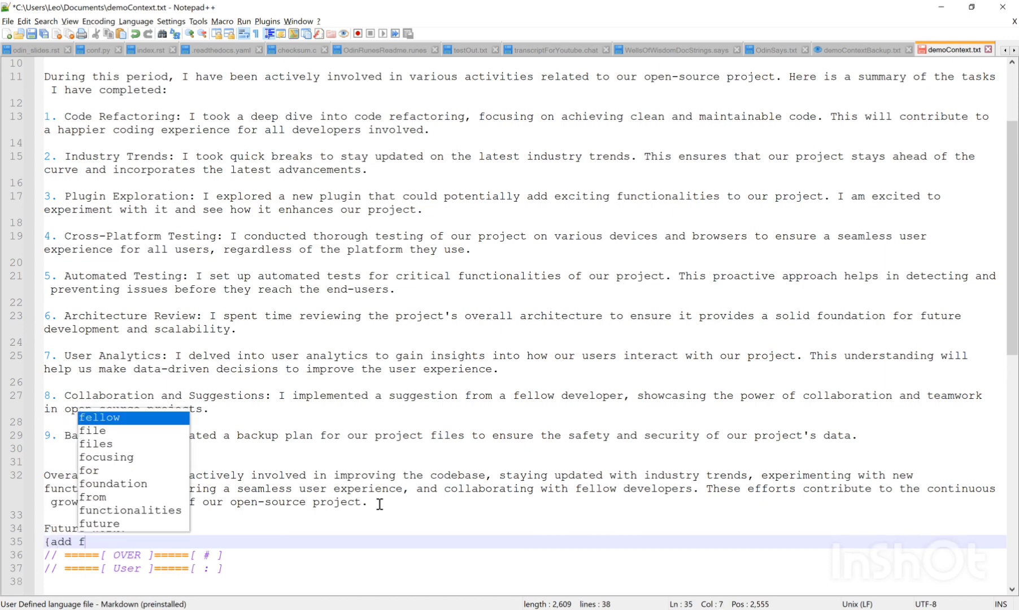
pyautogui.write('uture wor')
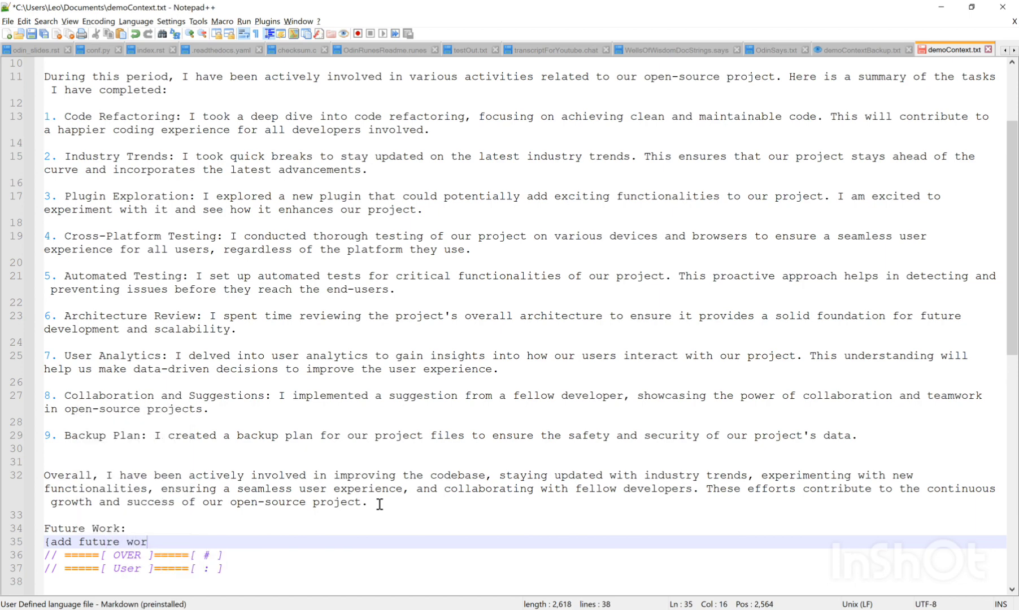
pyautogui.write('k here}')
# - Enter the prompt 'revise by filling the placeholders.', save demoContext.txt, and enable monitoring
pyautogui.click(173, 584)
pyautogui.write('rev')
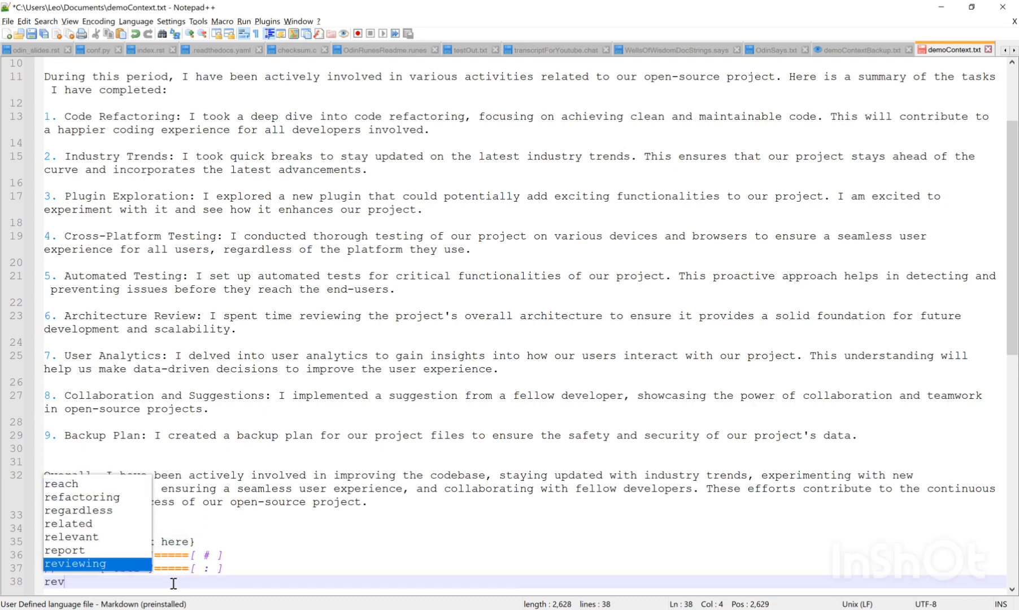
pyautogui.write('ise by ')
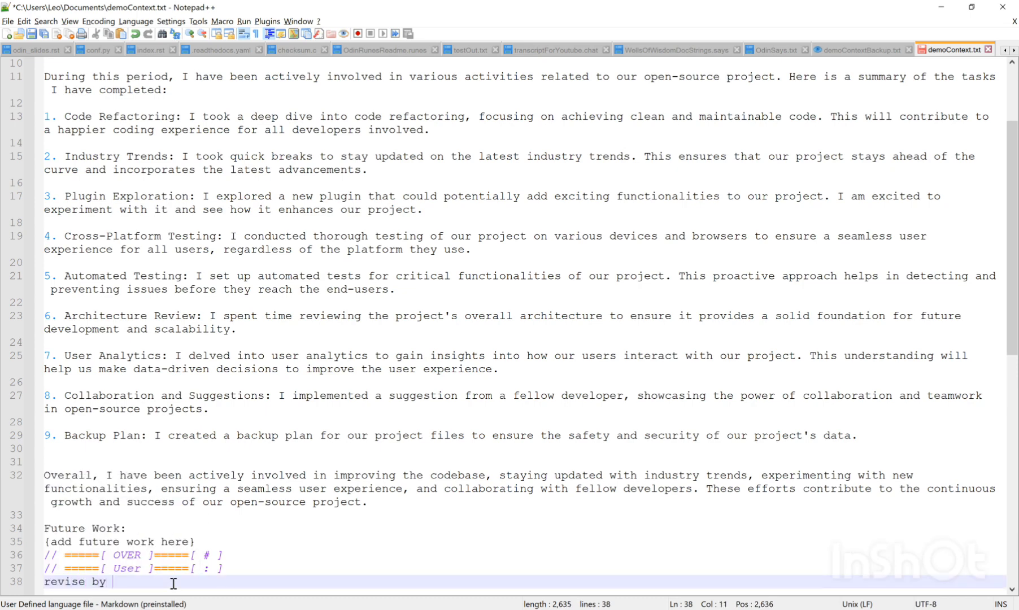
pyautogui.write('filling the placeholders.')
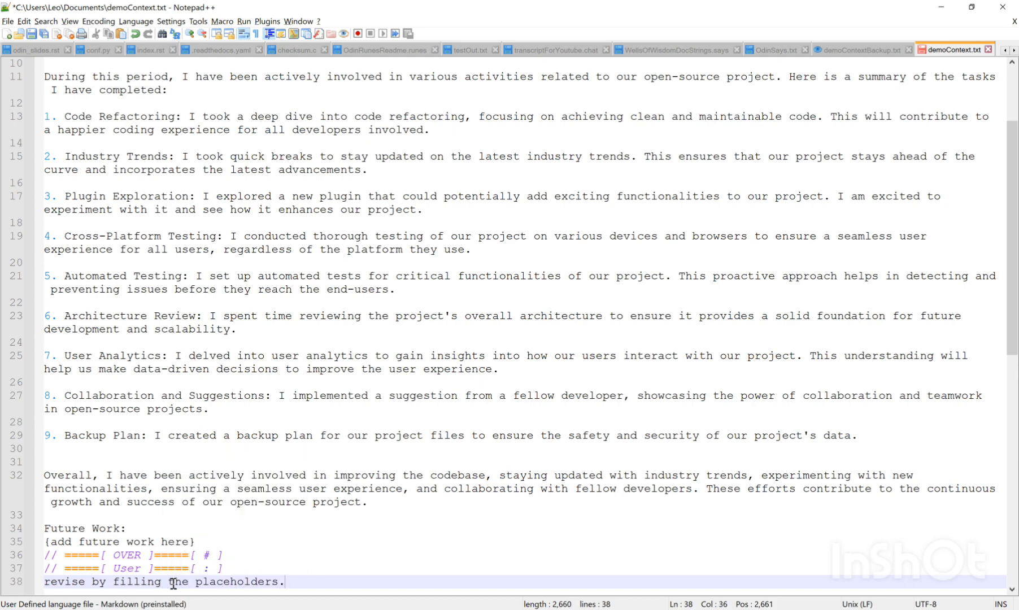
pyautogui.hotkey('ctrl', 's')
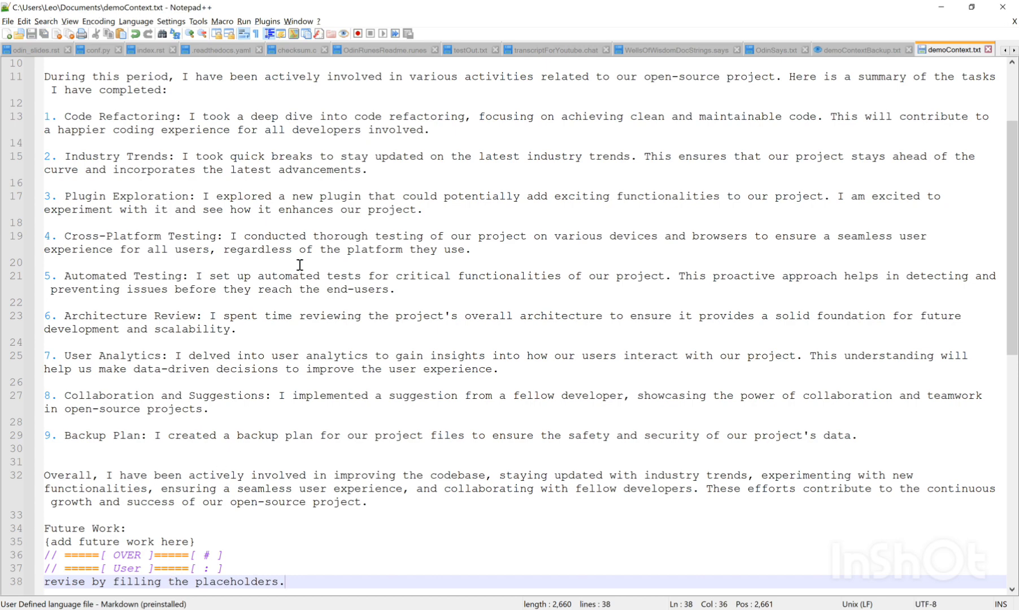
pyautogui.click(344, 34)
pyautogui.hotkey('alt', 'Tab')
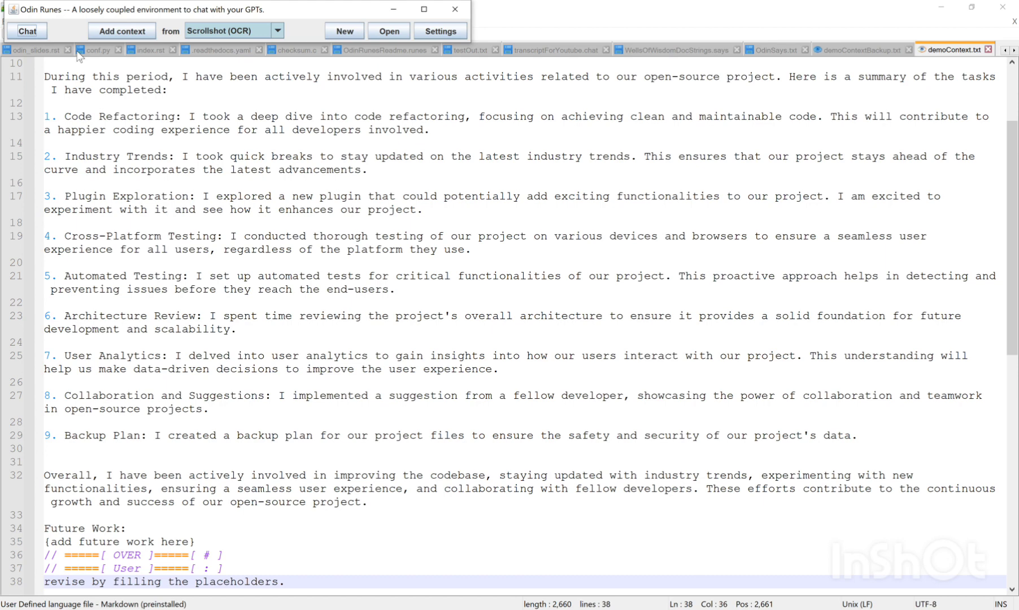
# - Send the revision request, receive the report with Future Work filled in, and list context sources
pyautogui.click(27, 31)
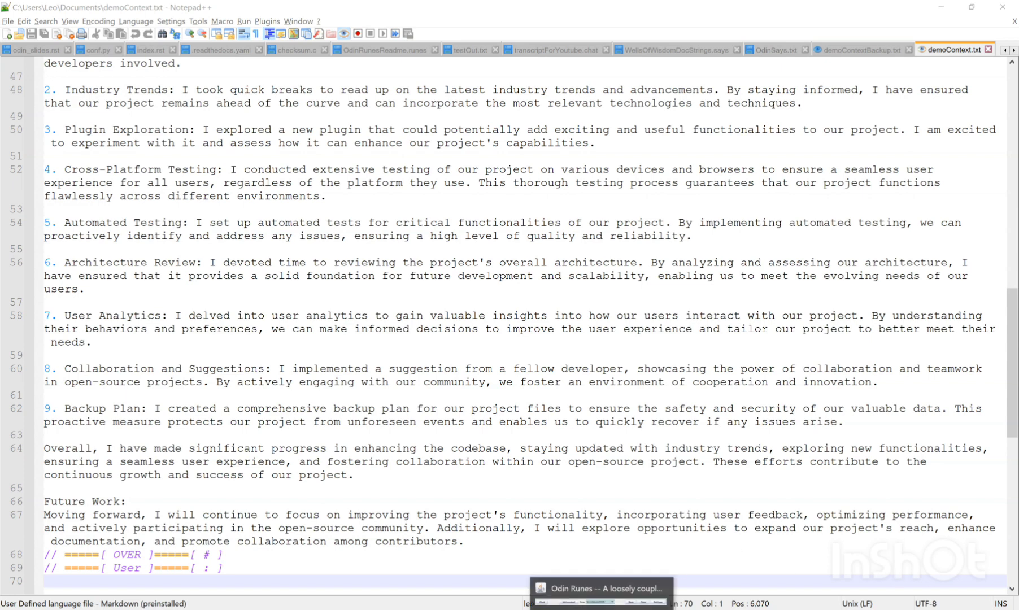
pyautogui.click(601, 576)
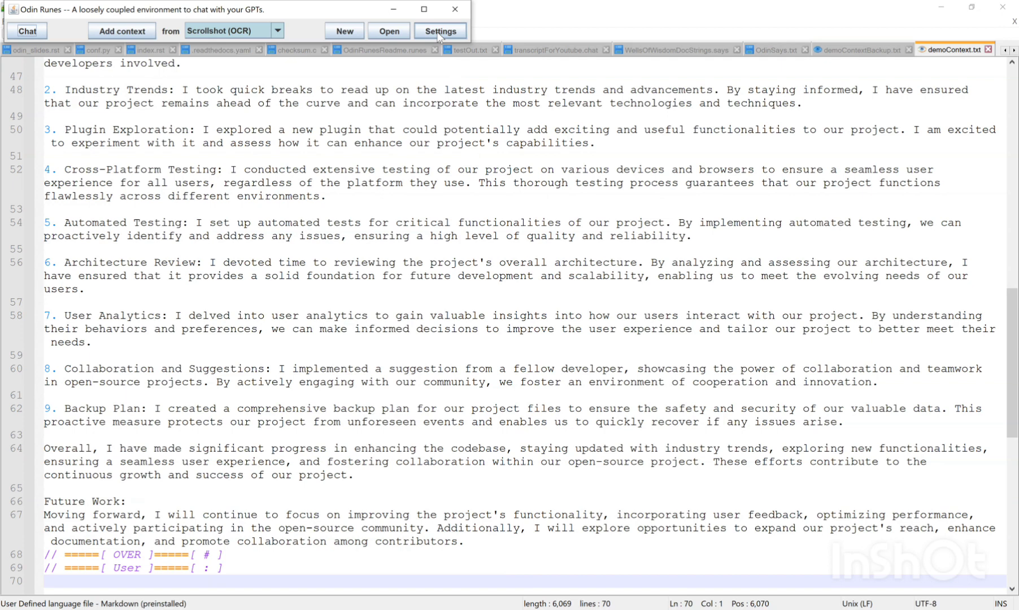
pyautogui.click(257, 33)
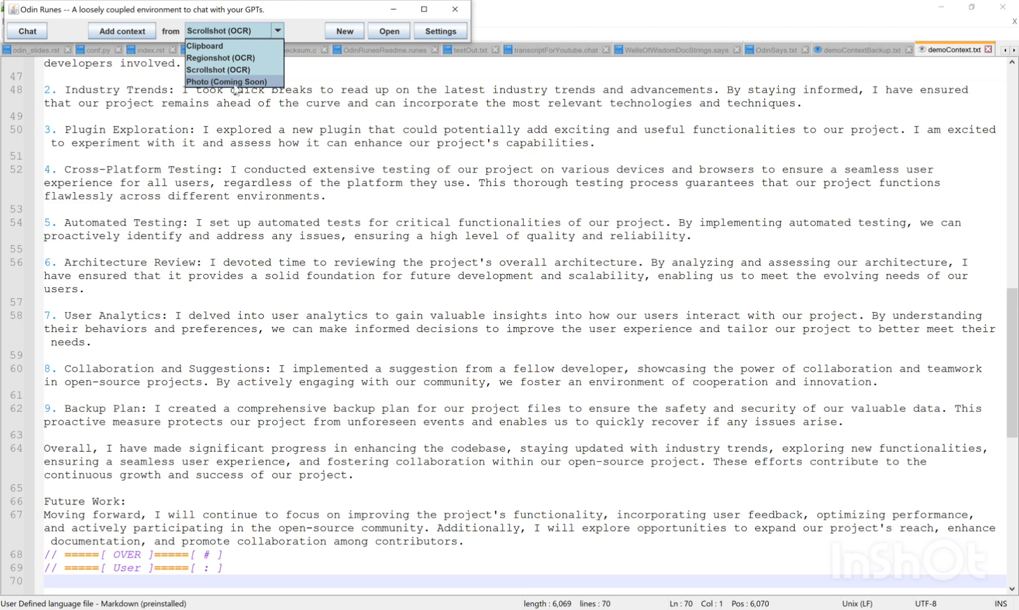
# - Keep Scrollshot (OCR) as source and inspect the gpt-3.5-turbo and 8306-character context settings
pyautogui.click(279, 33)
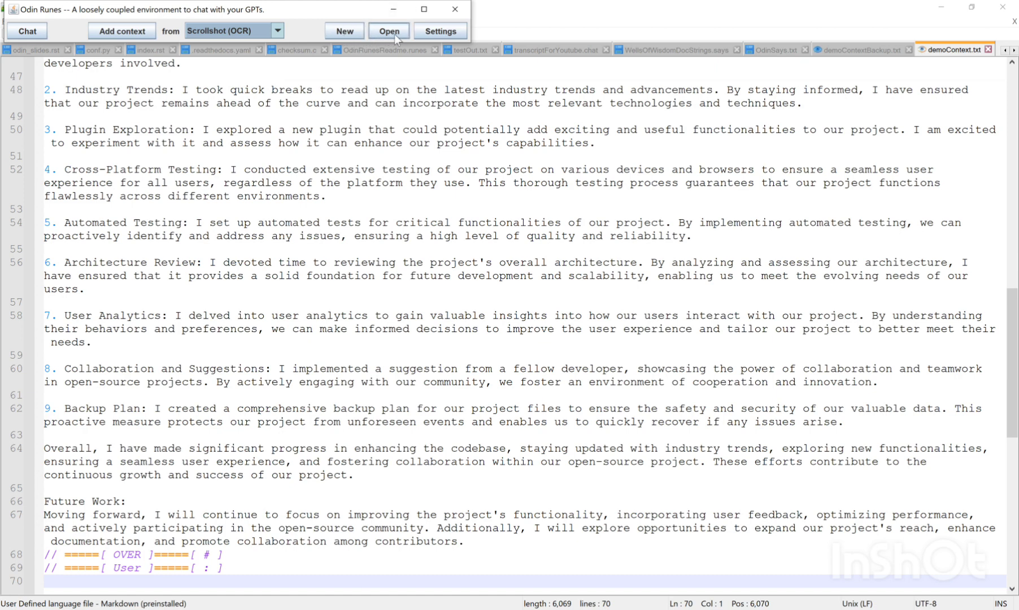
pyautogui.click(440, 31)
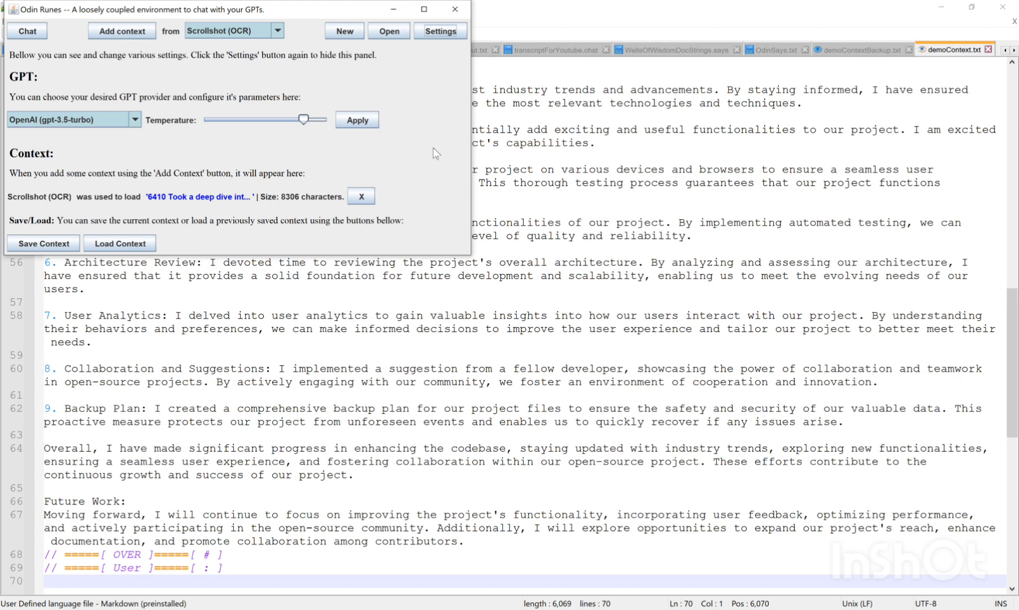
pyautogui.click(444, 35)
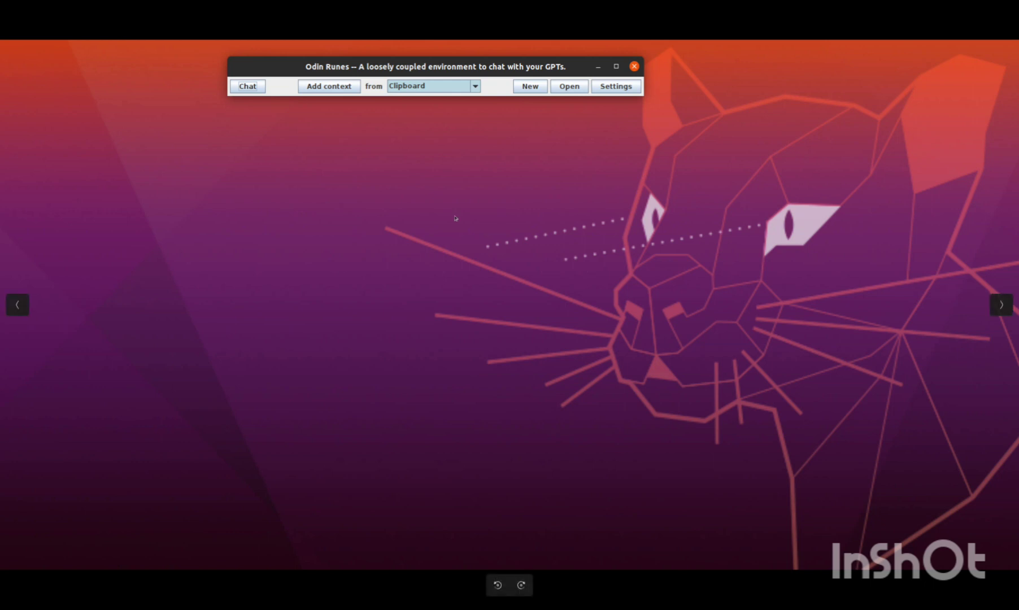
# - Ask 'tell me a joke.' in OdinSays.txt and get the GPT's atoms joke reply
pyautogui.click(256, 89)
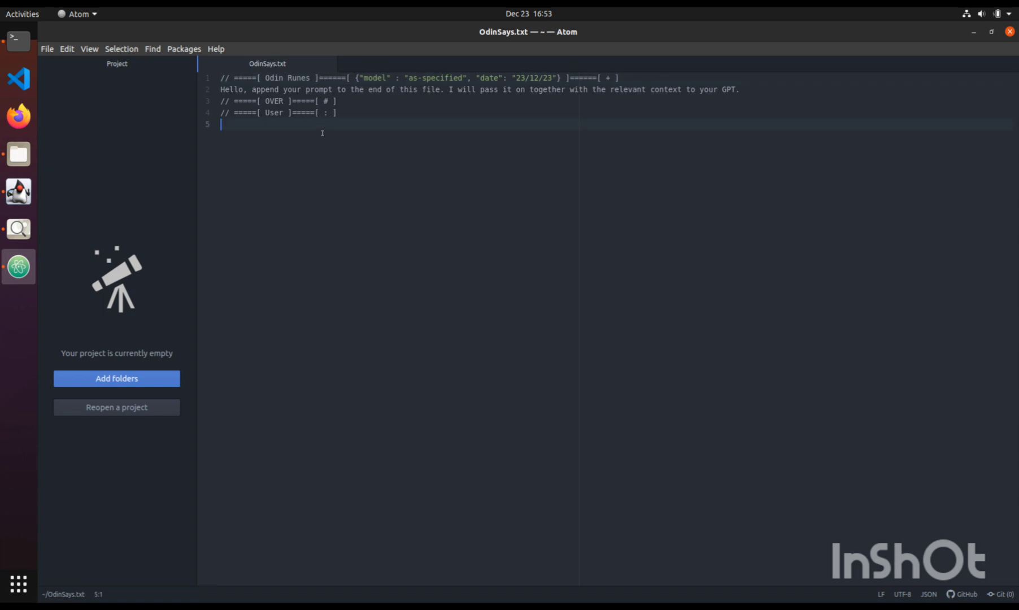
pyautogui.write('tell me a joke.')
pyautogui.hotkey('ctrl', 's')
pyautogui.click(20, 193)
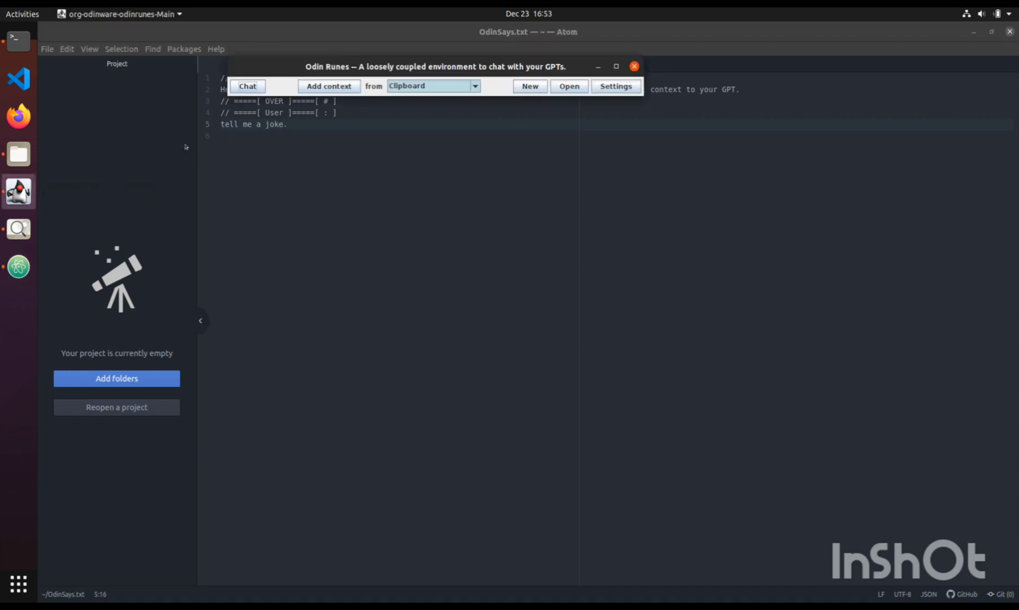
pyautogui.click(249, 87)
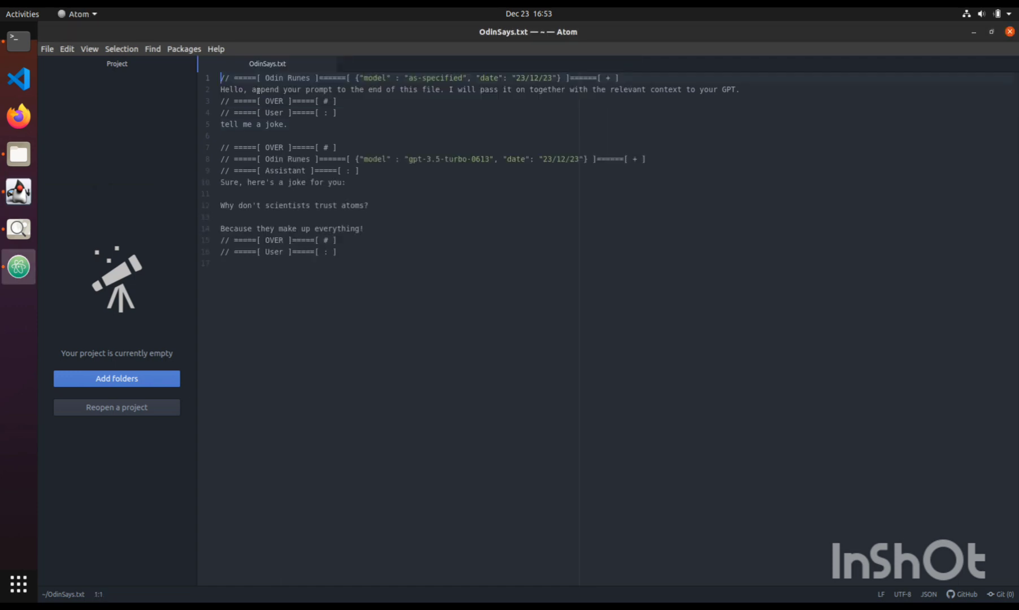
# - Ask 'explain why this joke is funny.', get the 'make up' wordplay explanation, then open the command palette
pyautogui.click(324, 274)
pyautogui.write('explain why this j')
pyautogui.write('oke is ')
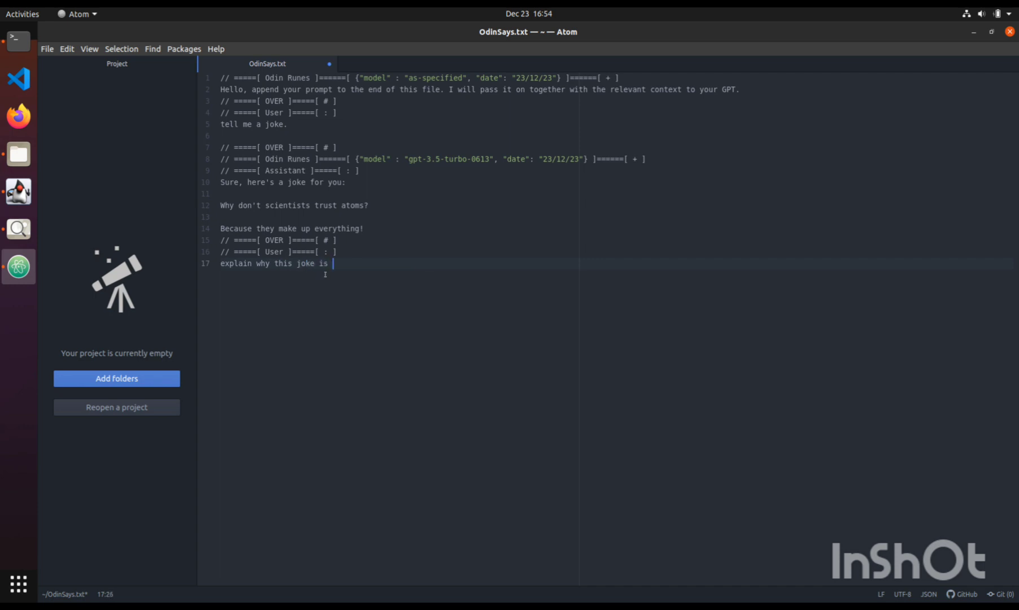
pyautogui.write('funny.')
pyautogui.hotkey('ctrl', 's')
pyautogui.click(19, 191)
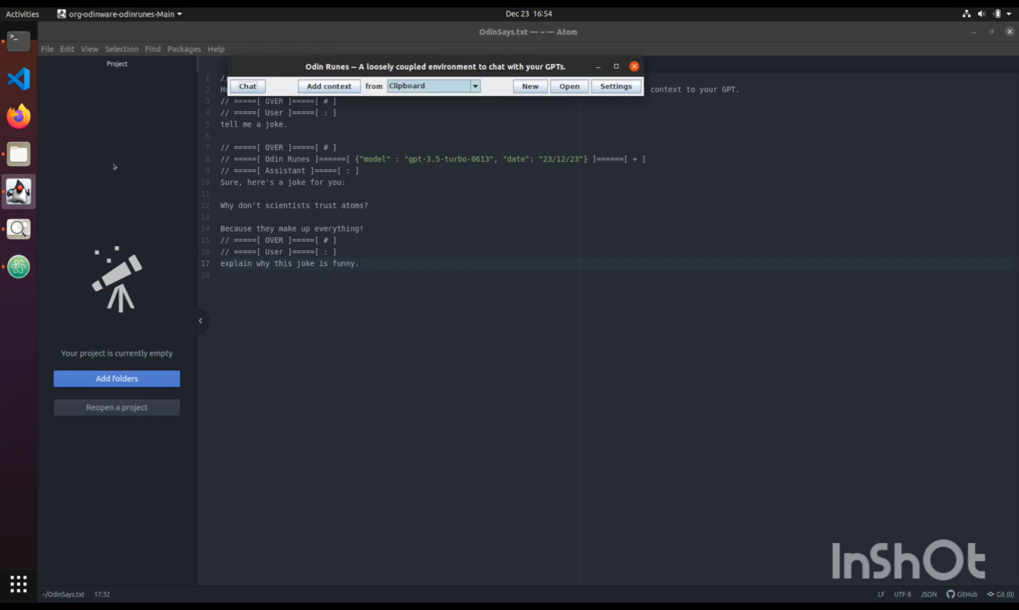
pyautogui.click(247, 87)
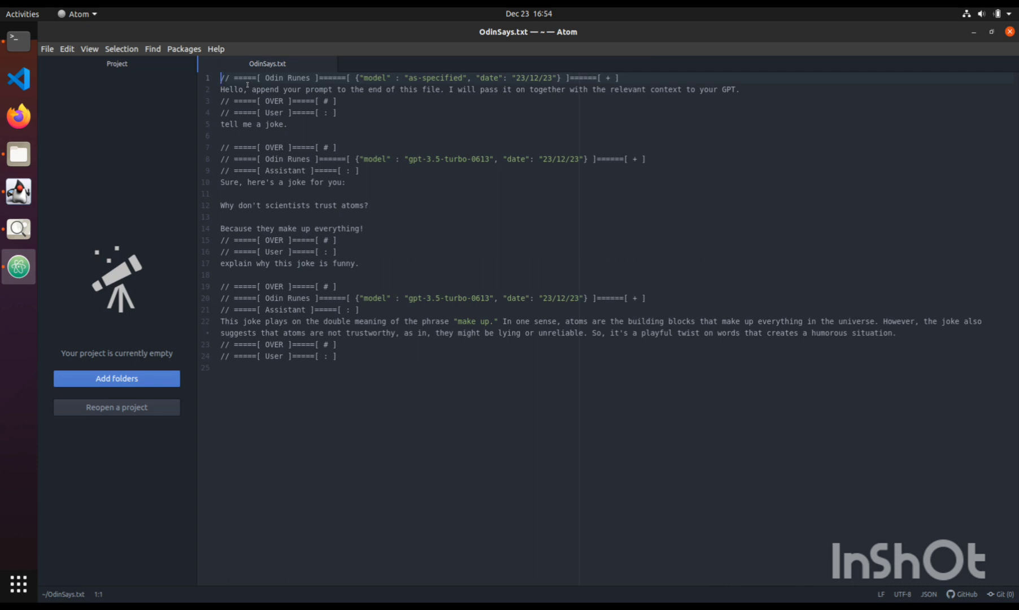
pyautogui.hotkey('ctrl', 'shift', 'p')
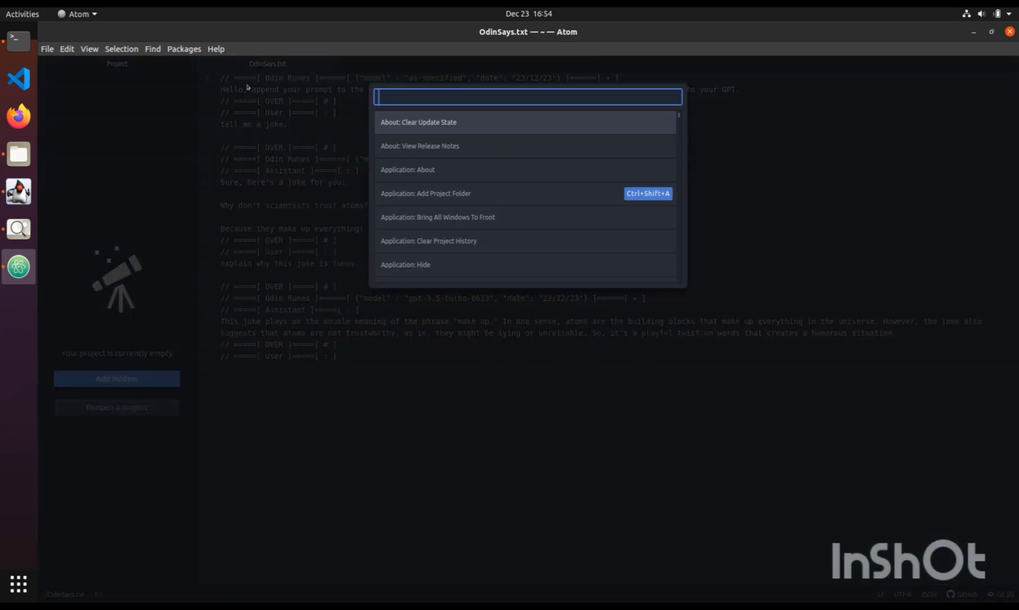